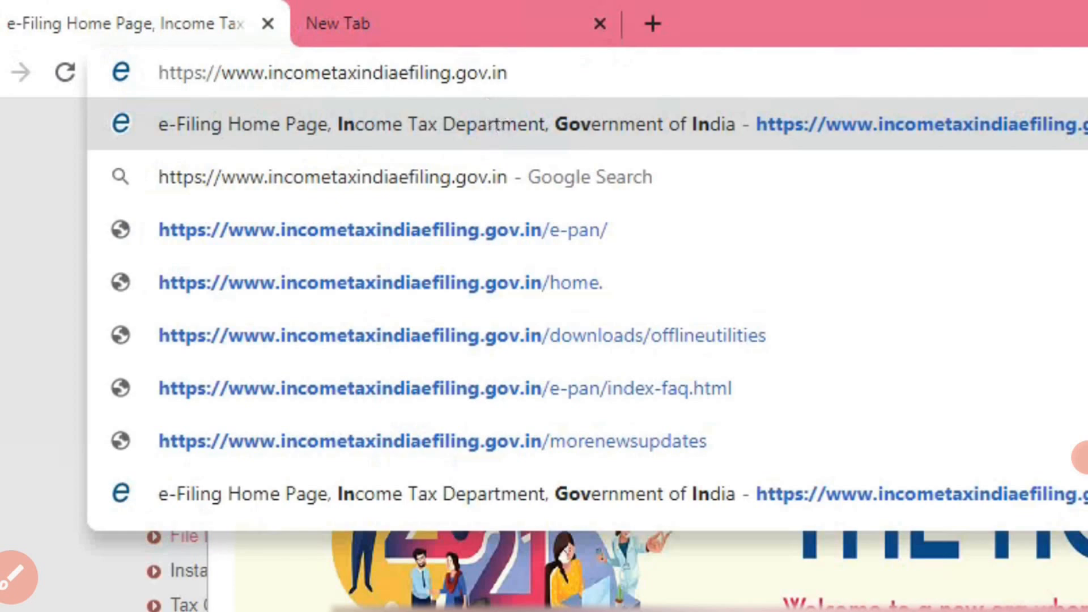
{"action": "left_click", "coordinate": [486, 110]}
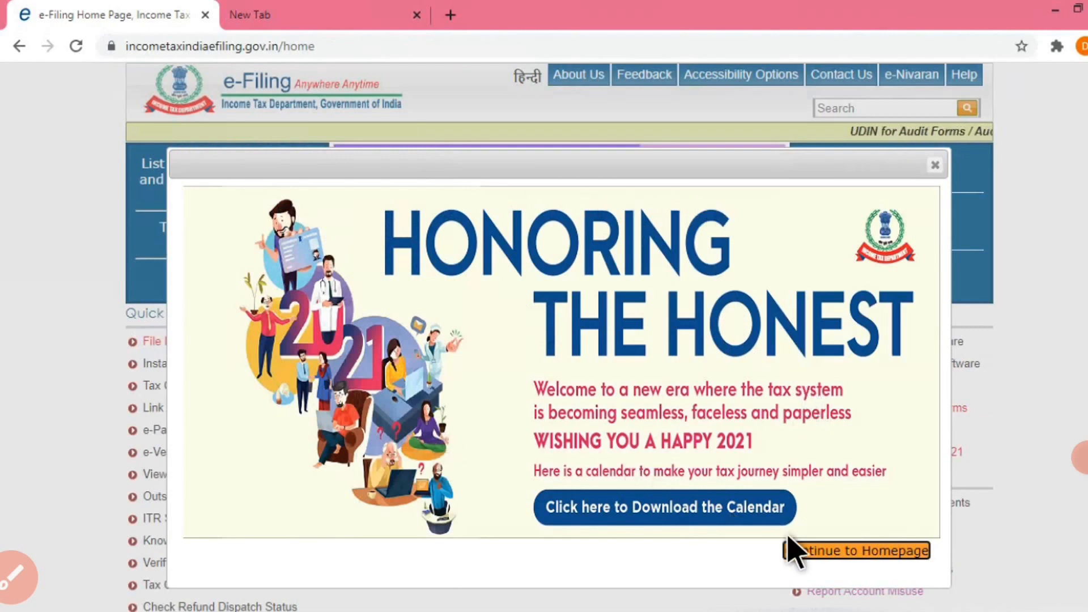
{"action": "left_click", "coordinate": [833, 555]}
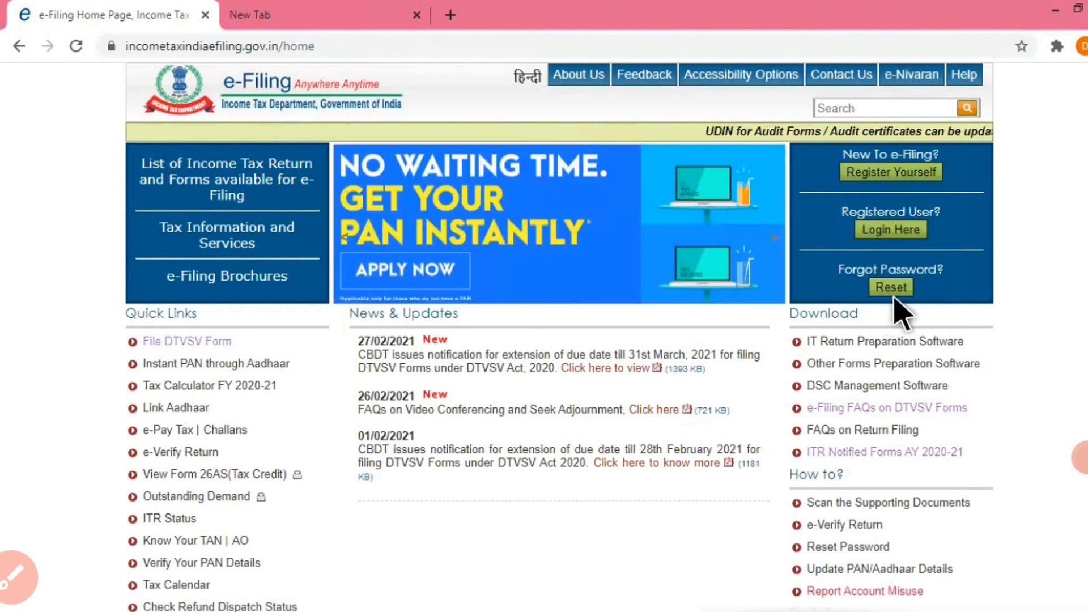
- Open the new-user registration and continue with Individual as the user type
{"action": "left_click", "coordinate": [872, 178]}
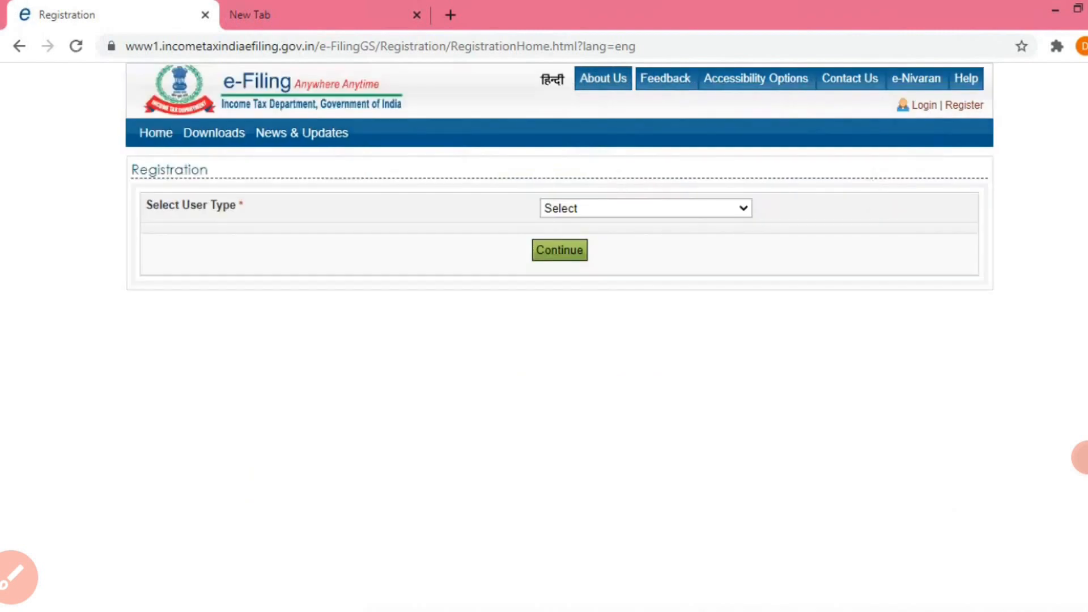
{"action": "left_click", "coordinate": [731, 210]}
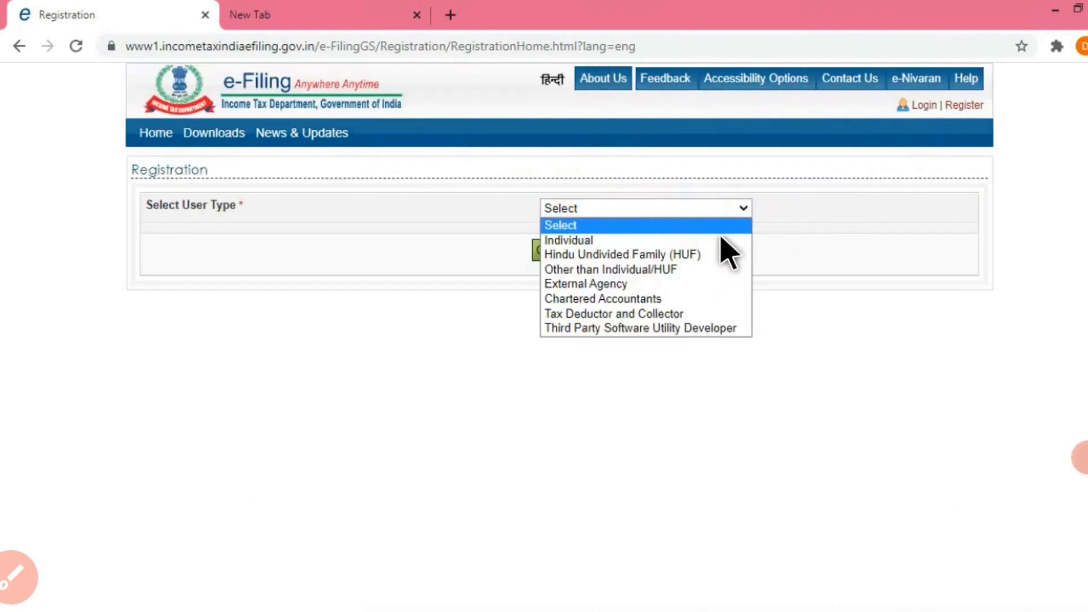
{"action": "left_click", "coordinate": [706, 240]}
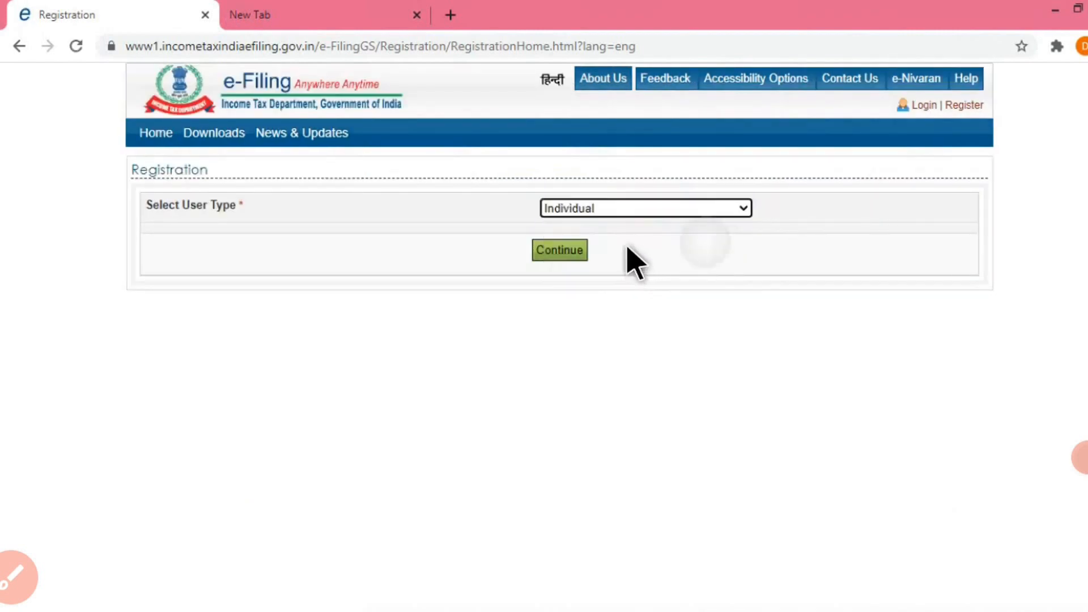
{"action": "left_click", "coordinate": [579, 254]}
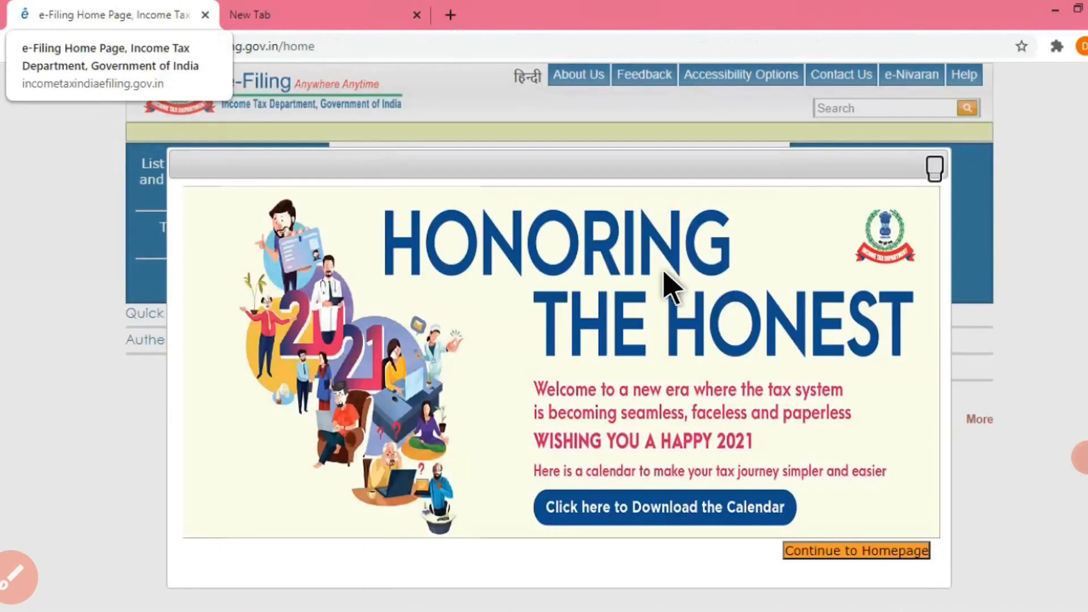
- Dismiss the homepage announcement, open the registered-user login page and go to the User ID field
{"action": "left_click", "coordinate": [931, 170]}
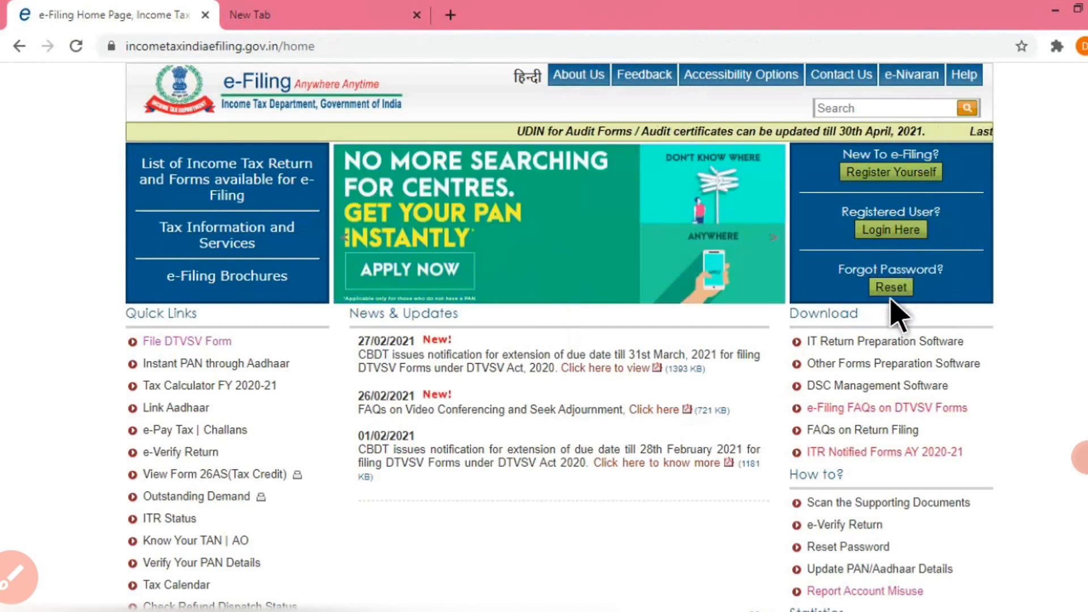
{"action": "left_click", "coordinate": [886, 235]}
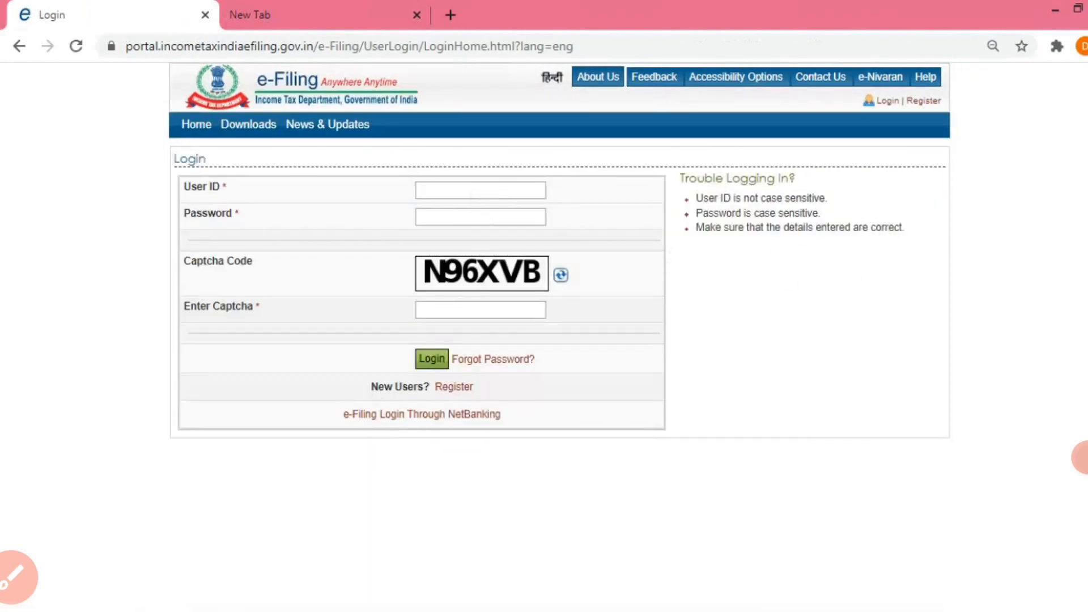
{"action": "scroll", "coordinate": [599, 243], "scroll_direction": "up", "scroll_amount": 3}
{"action": "scroll", "coordinate": [600, 243], "scroll_direction": "left", "scroll_amount": 4}
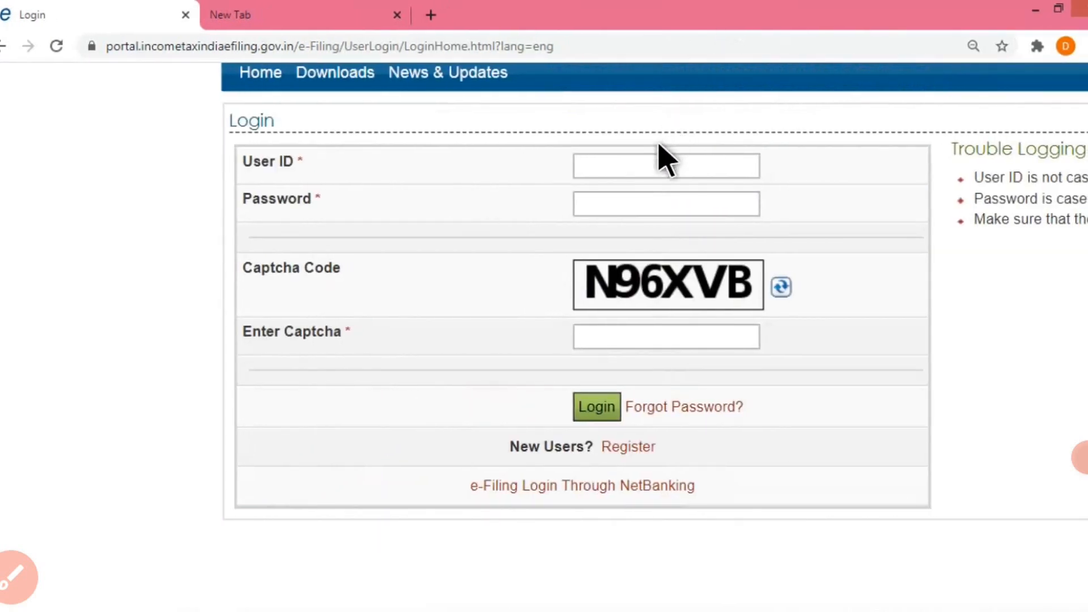
{"action": "left_click", "coordinate": [644, 165]}
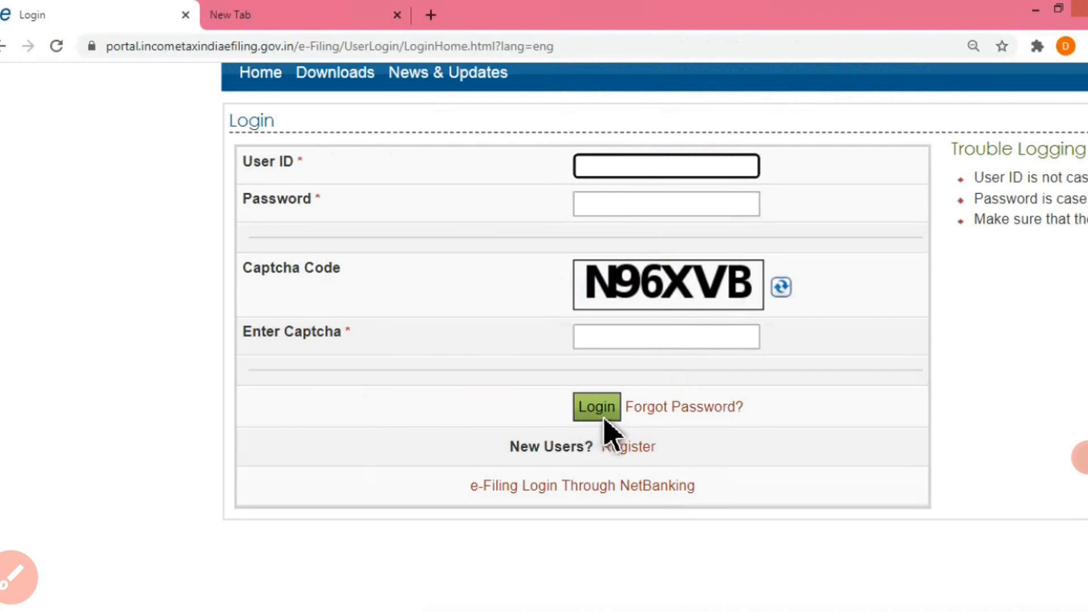
{"action": "left_click", "coordinate": [1081, 460]}
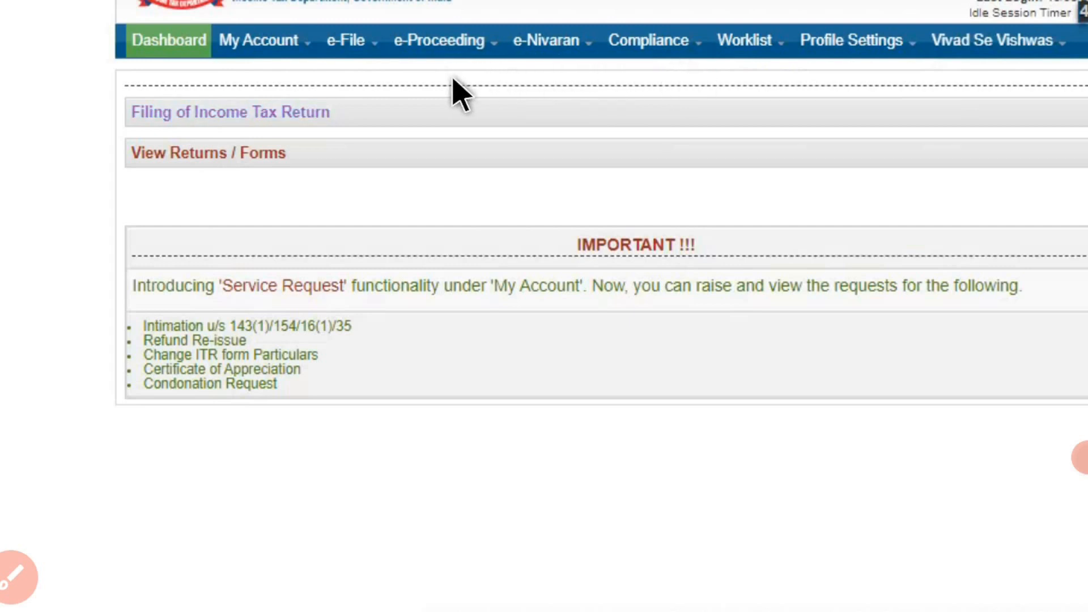
- Look over the e-filing options and open Filing of Income Tax Return from the dashboard
{"action": "left_click", "coordinate": [364, 46]}
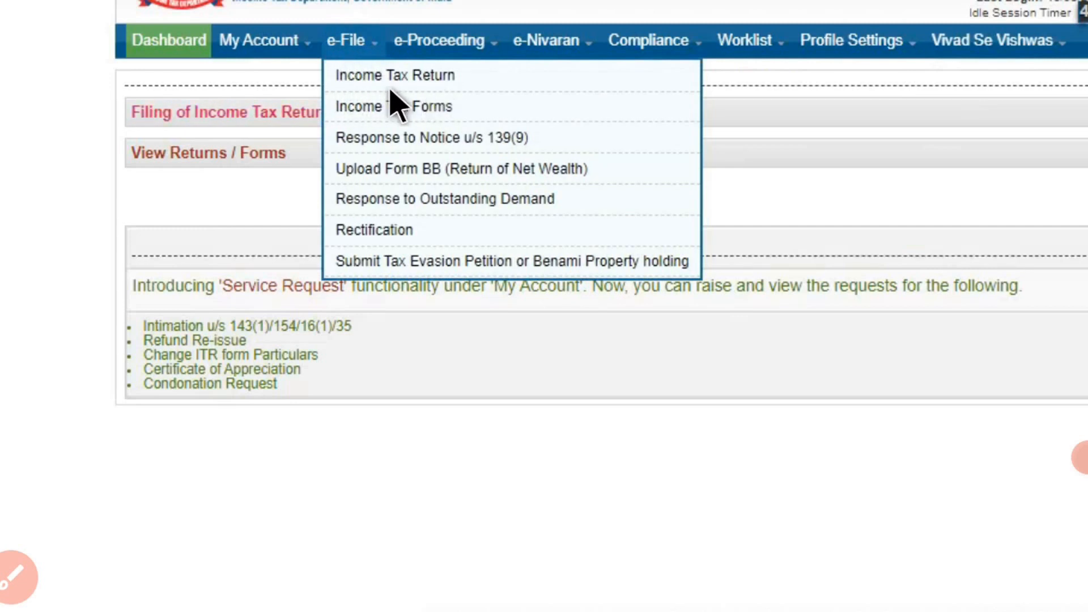
{"action": "left_click", "coordinate": [221, 200]}
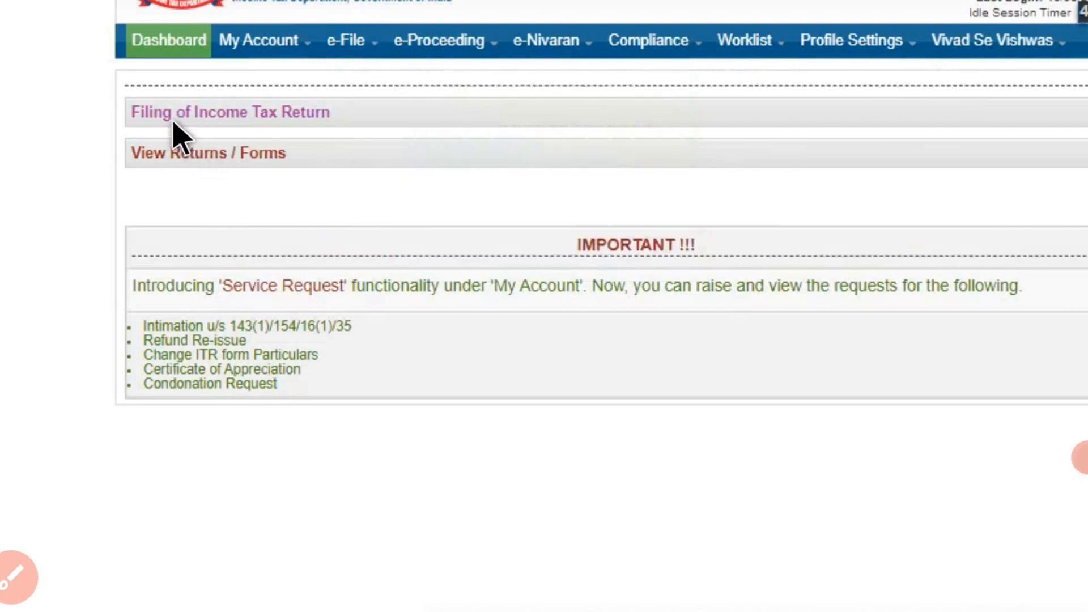
{"action": "left_click", "coordinate": [253, 116]}
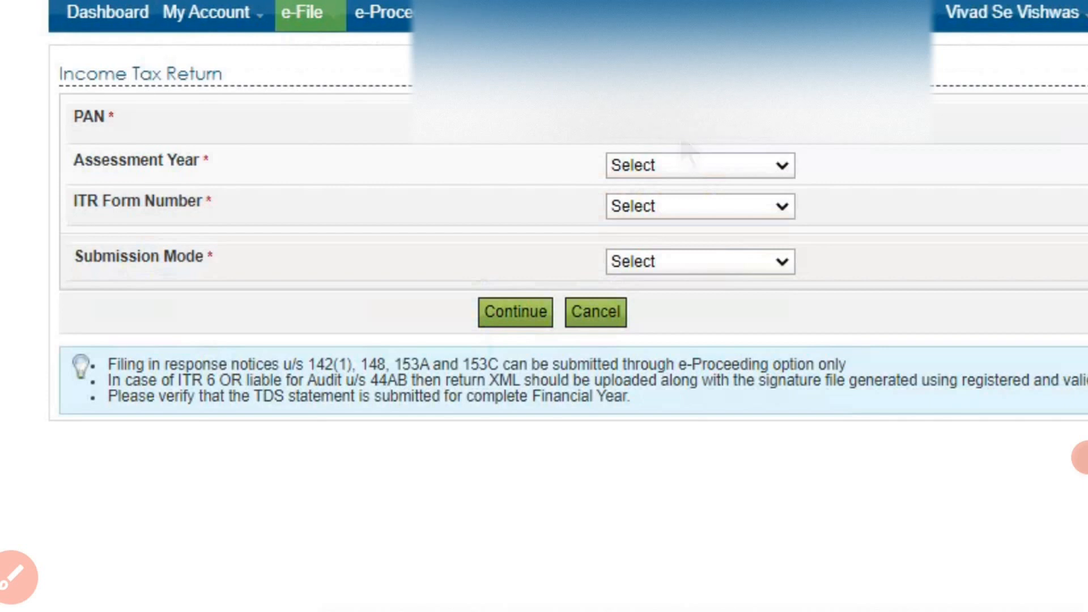
- Select assessment year 2020-21 and ITR form number ITR-1 for the income tax return
{"action": "left_click", "coordinate": [678, 170]}
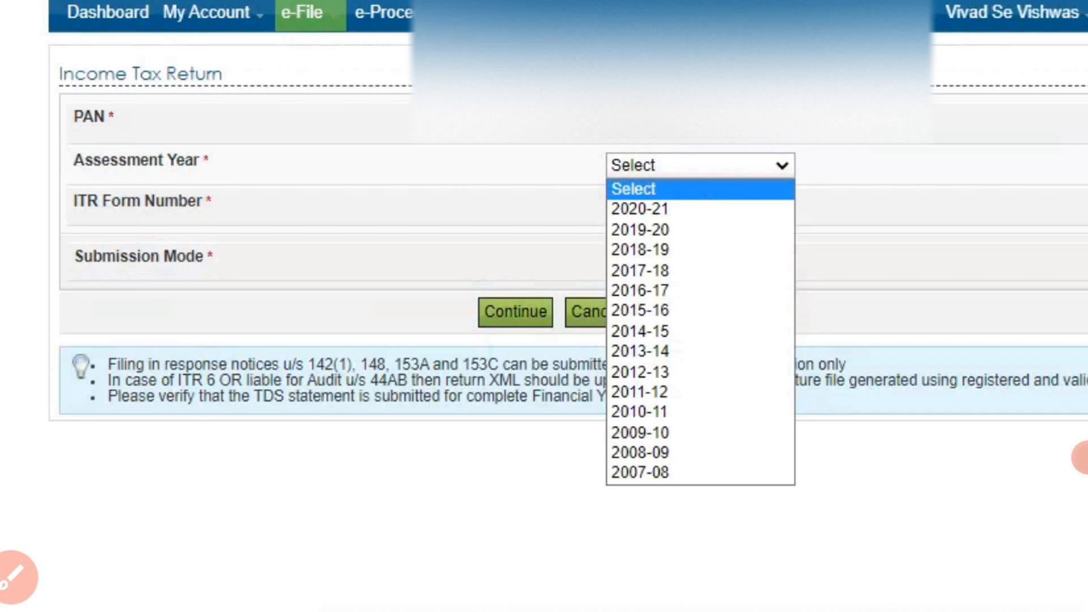
{"action": "left_click", "coordinate": [655, 209]}
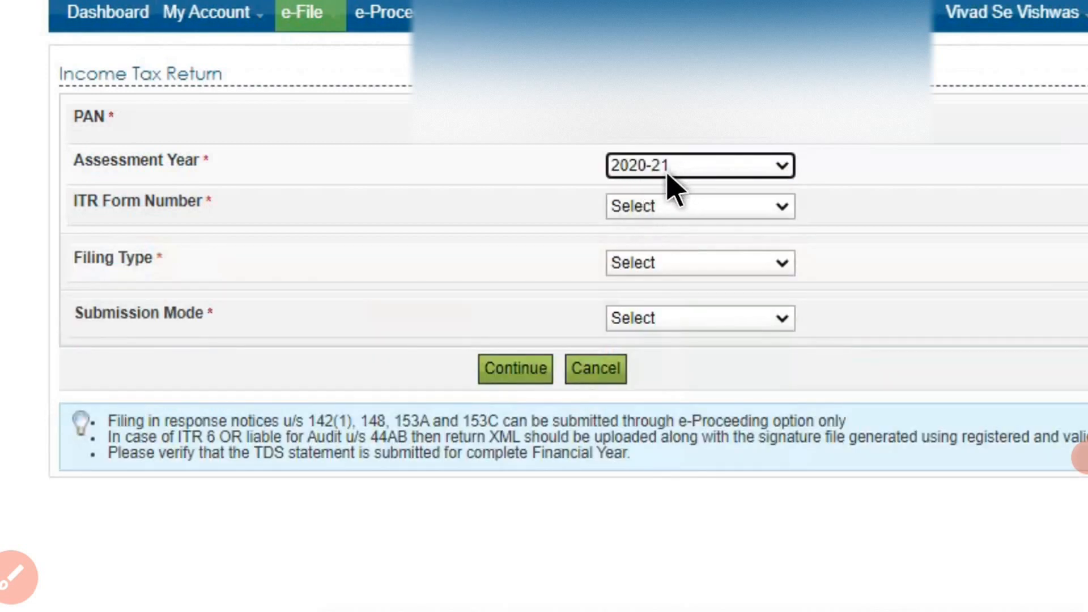
{"action": "left_click", "coordinate": [645, 214]}
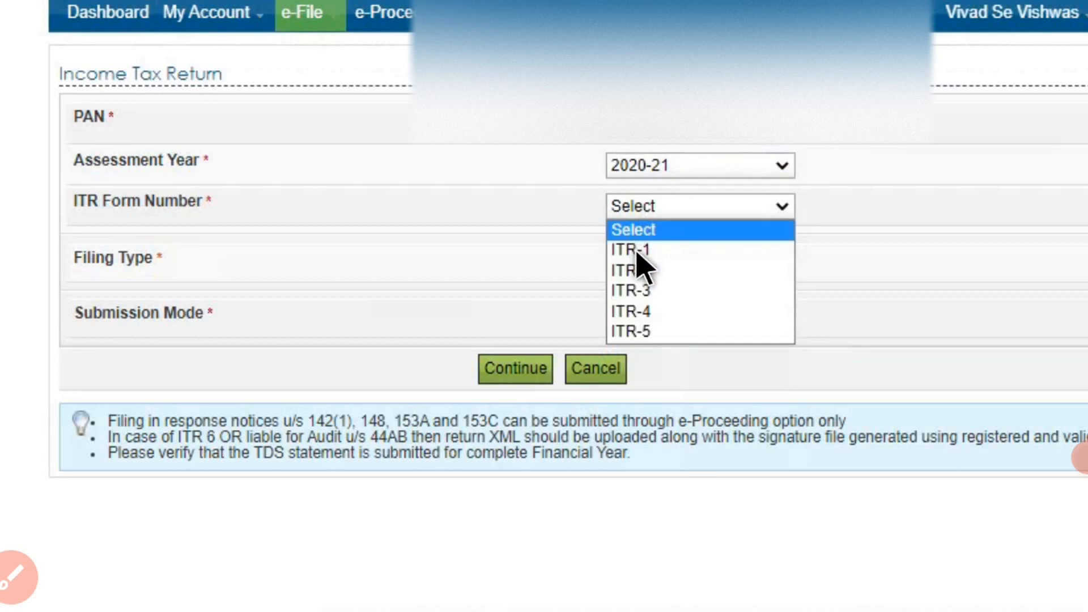
{"action": "left_click", "coordinate": [638, 255]}
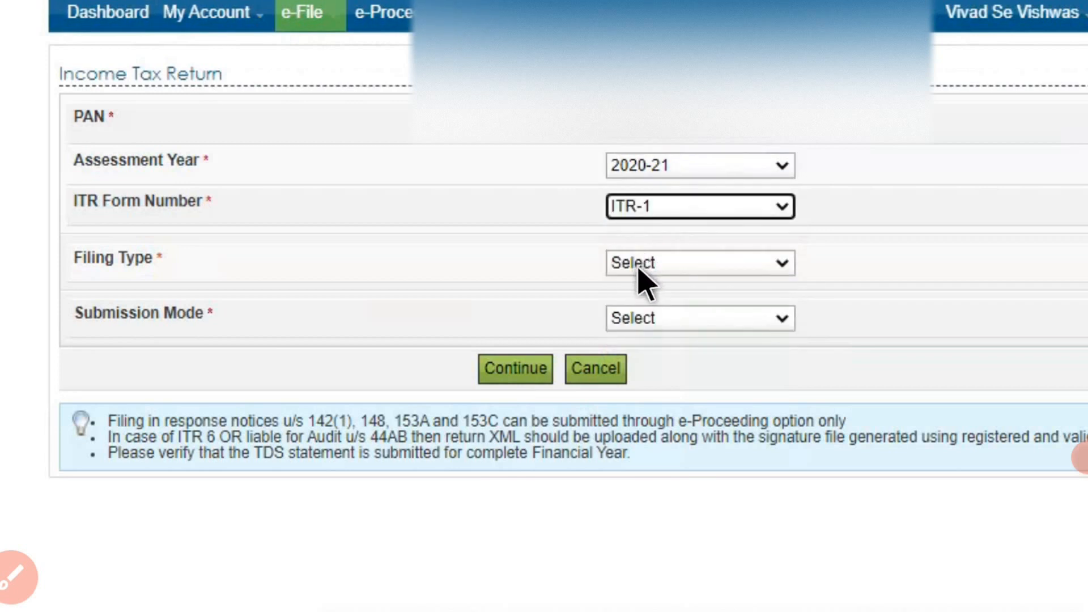
- Set the filing type to Original/Revised Return and the submission mode to Prepare and Submit Online
{"action": "left_click", "coordinate": [643, 280]}
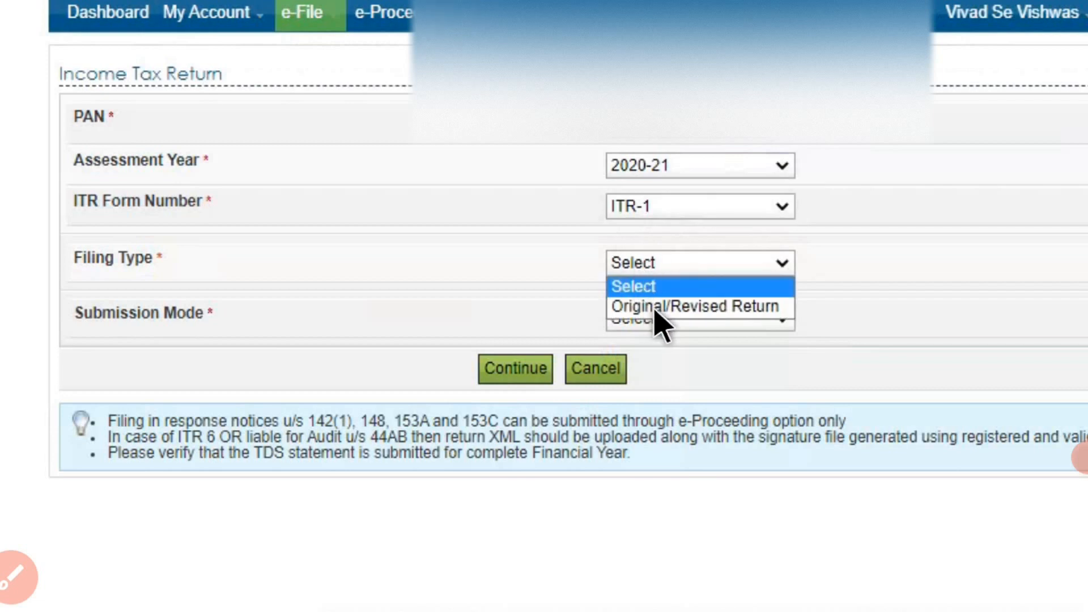
{"action": "left_click", "coordinate": [674, 311]}
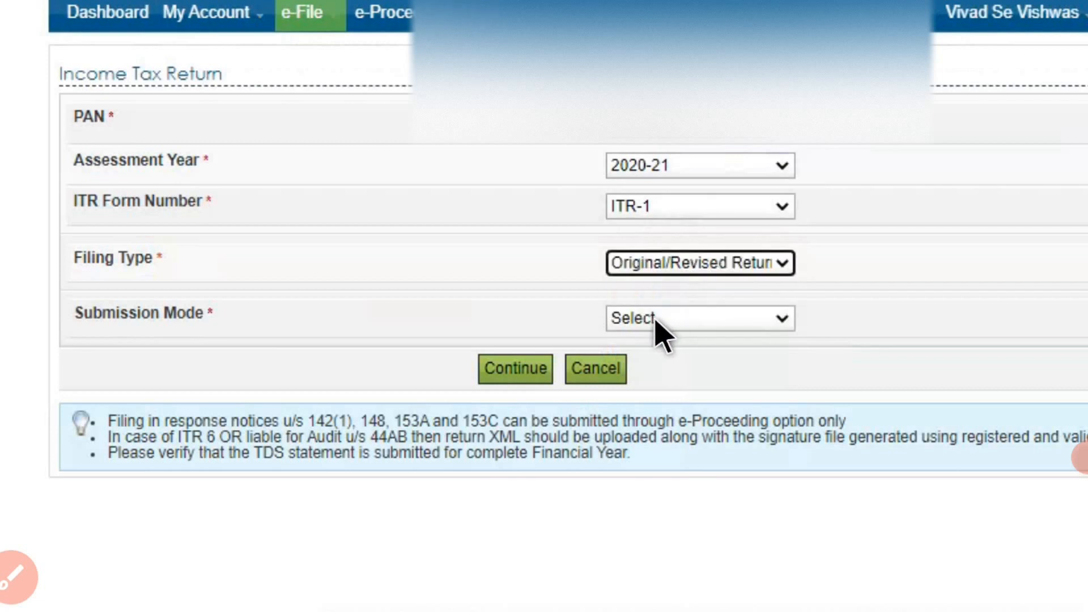
{"action": "left_click", "coordinate": [656, 320]}
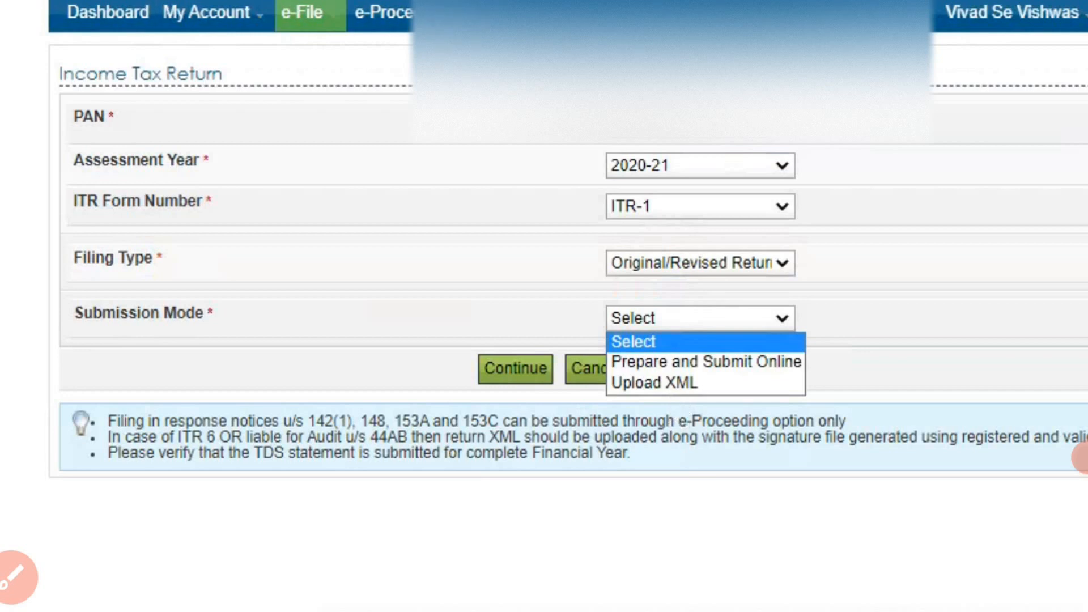
{"action": "left_click", "coordinate": [683, 365]}
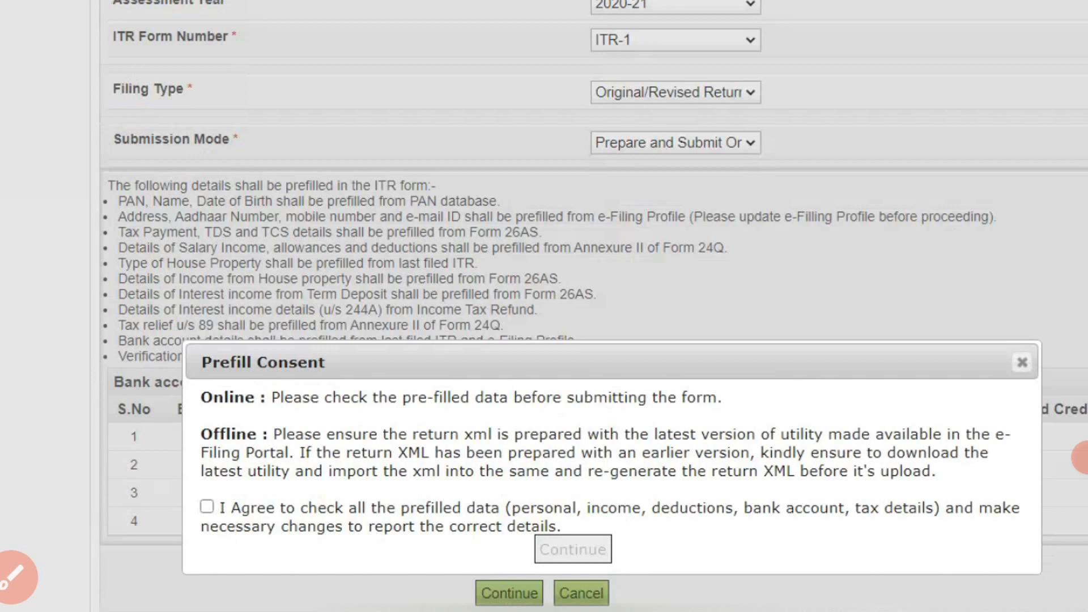
- Agree to check all prefilled data in the Prefill Consent and continue to the ITR-1 form
{"action": "left_click", "coordinate": [207, 508]}
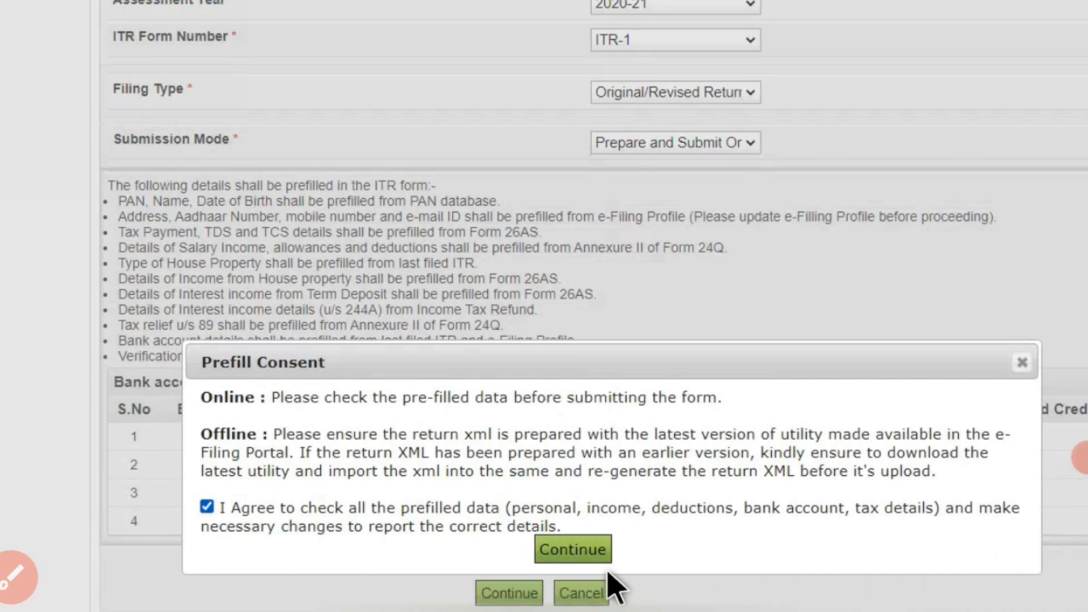
{"action": "left_click", "coordinate": [587, 553]}
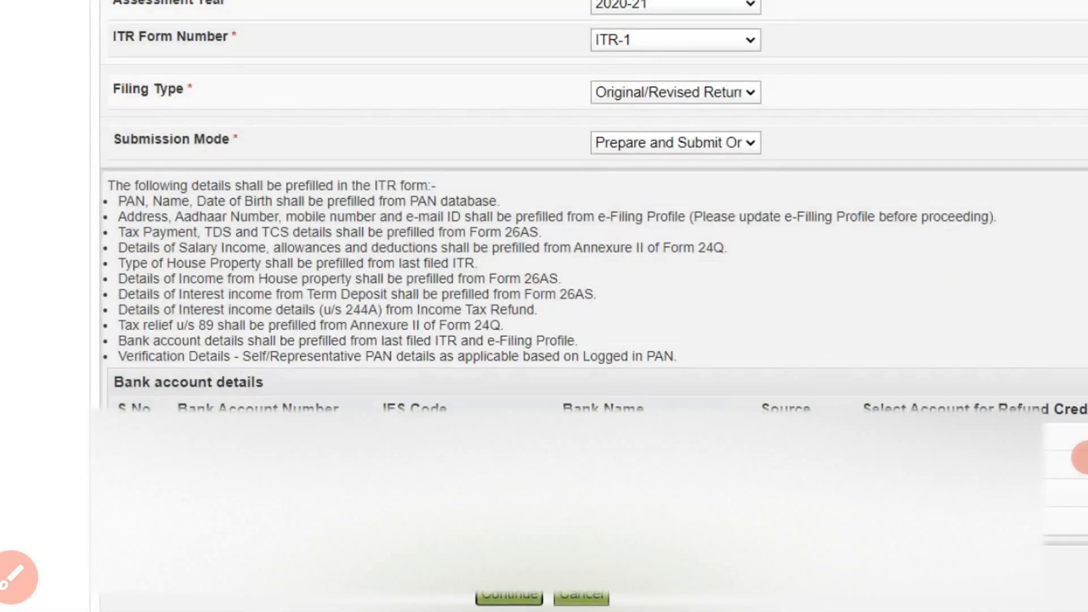
{"action": "left_click", "coordinate": [1079, 458]}
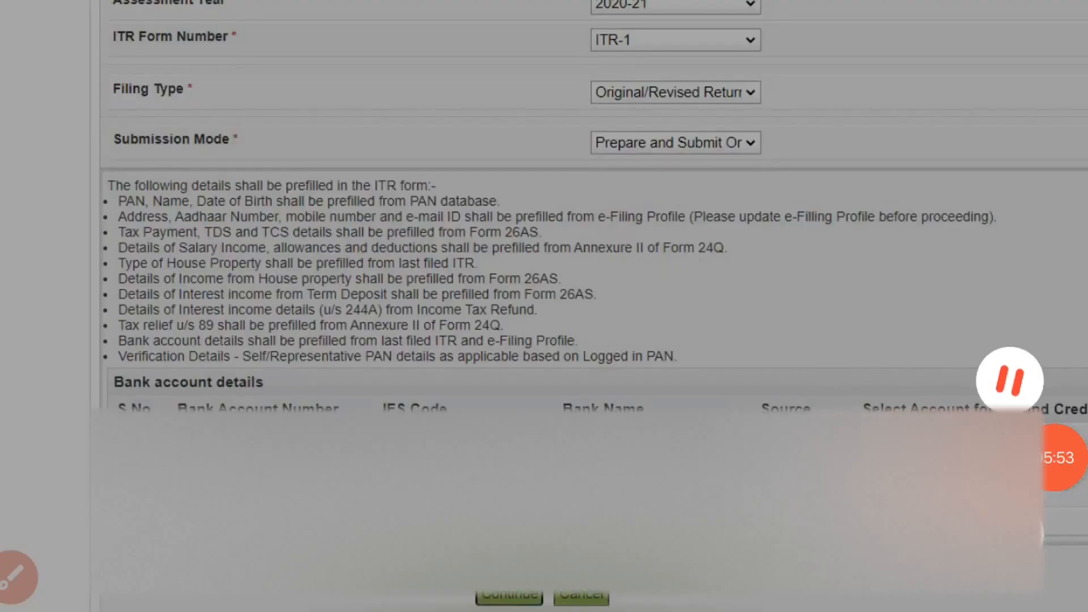
{"action": "left_click", "coordinate": [1002, 367]}
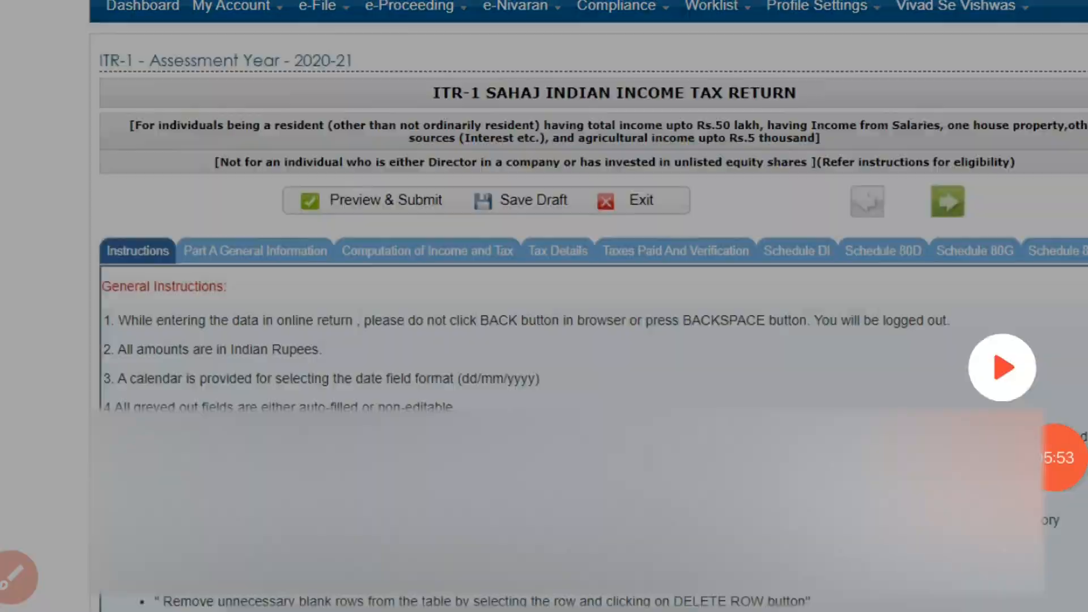
{"action": "left_click", "coordinate": [1002, 367]}
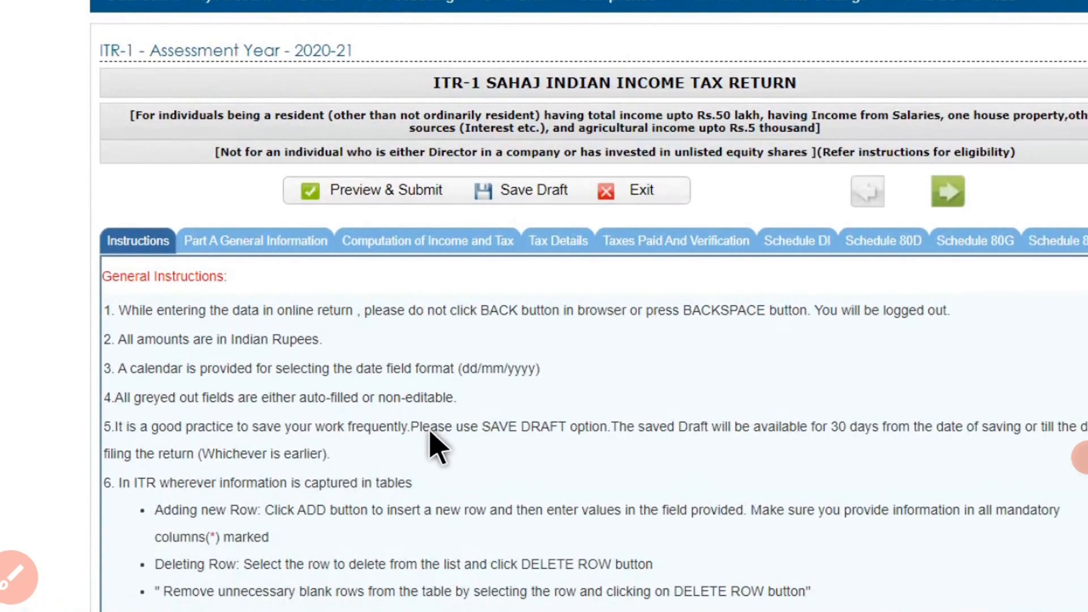
- Read the general instructions of the ITR-1 form and go to Part A General Information
{"action": "scroll", "coordinate": [437, 448], "scroll_direction": "down", "scroll_amount": 5}
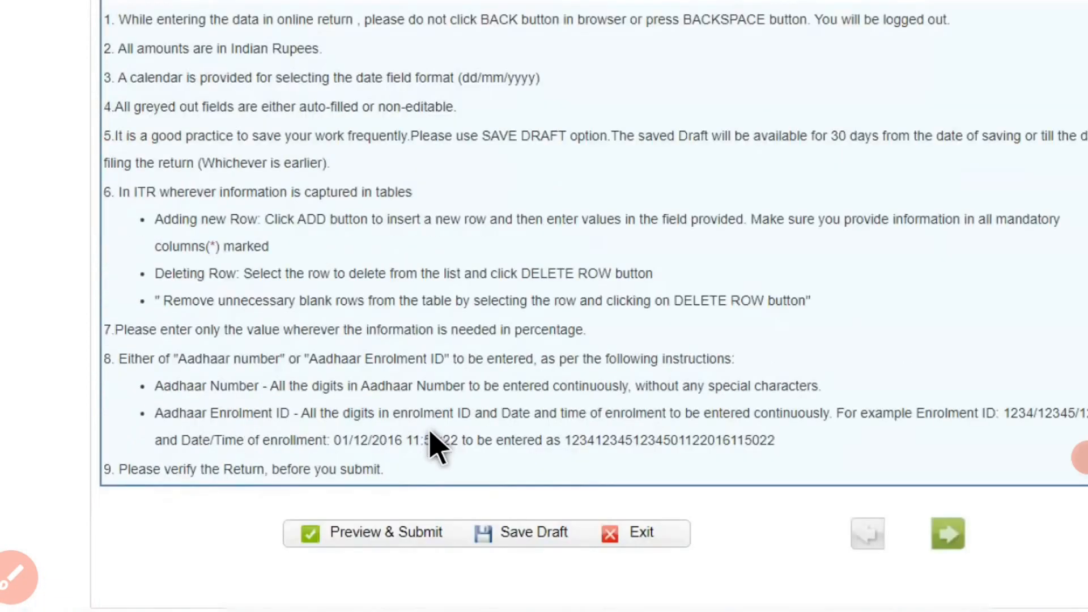
{"action": "scroll", "coordinate": [437, 448], "scroll_direction": "up", "scroll_amount": 3}
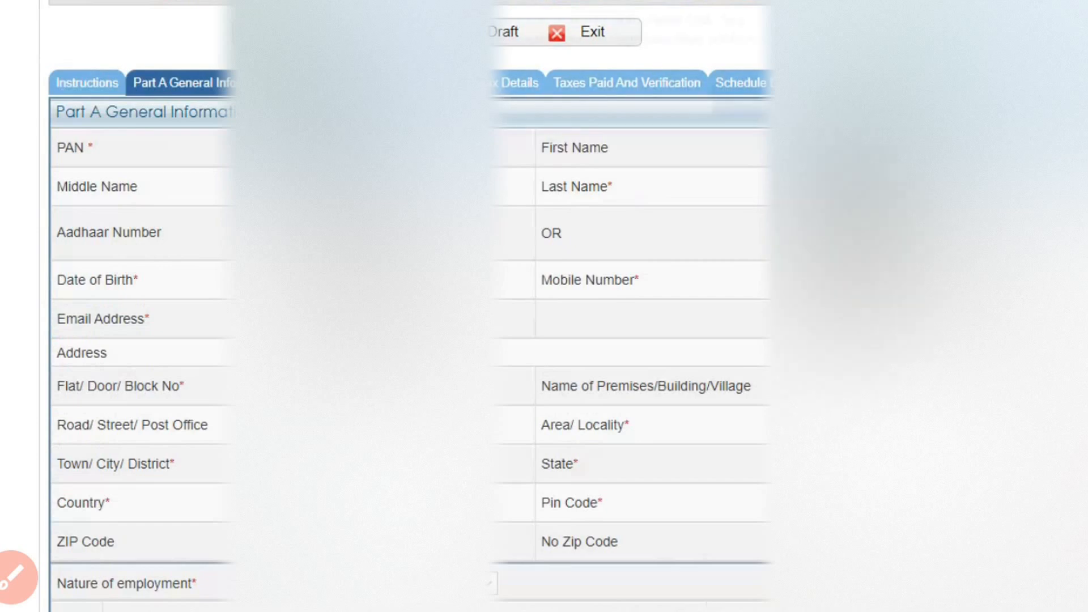
{"action": "left_click", "coordinate": [731, 115]}
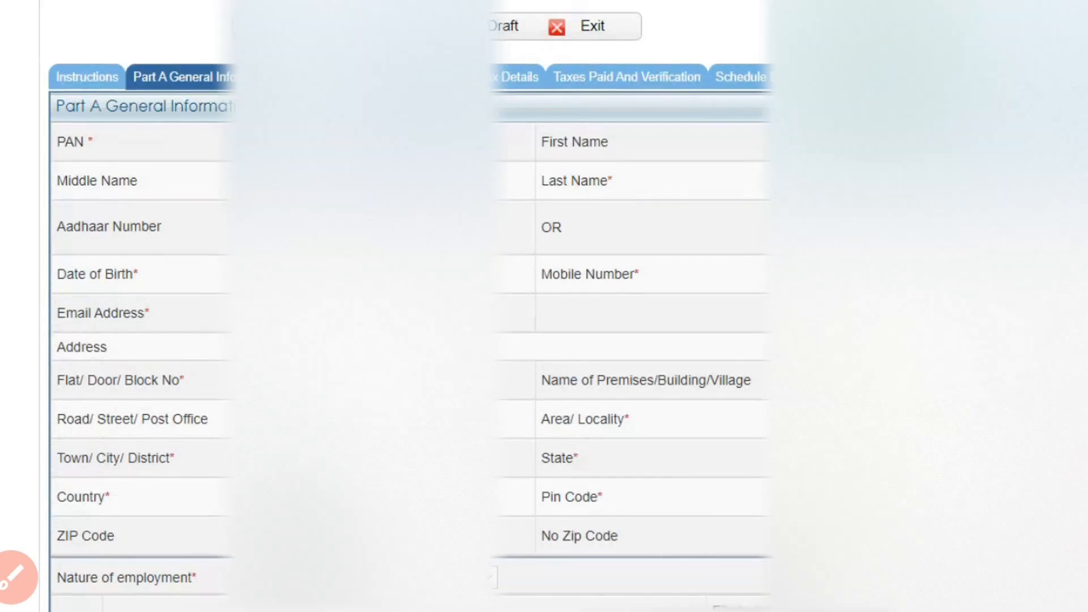
- Examine the choices for nature of employment and for the section the return is filed under in Part A General Information
{"action": "scroll", "coordinate": [408, 306], "scroll_direction": "down", "scroll_amount": 5}
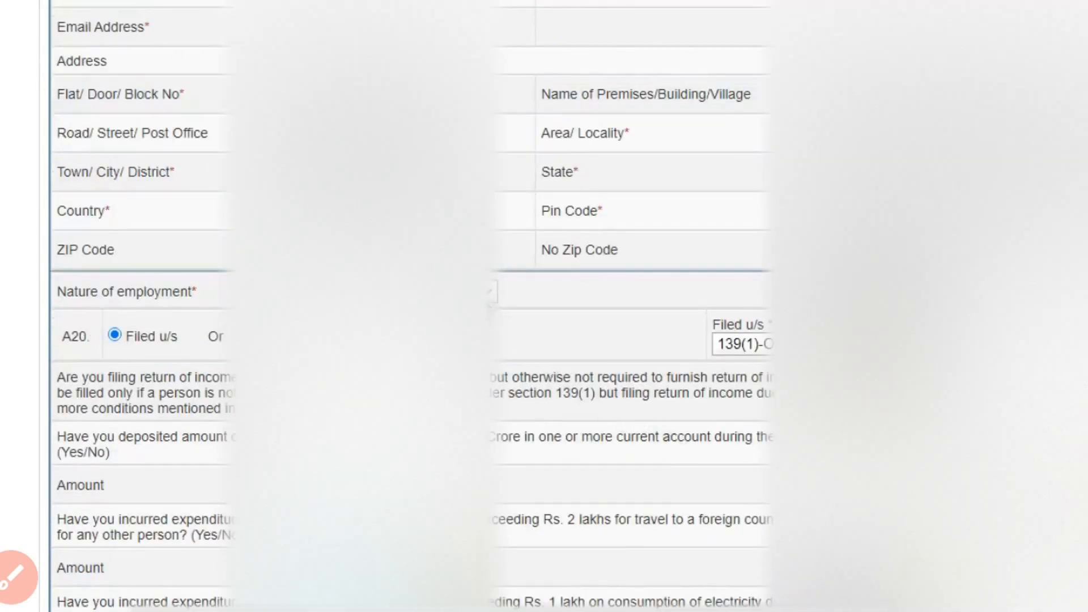
{"action": "left_click", "coordinate": [488, 292]}
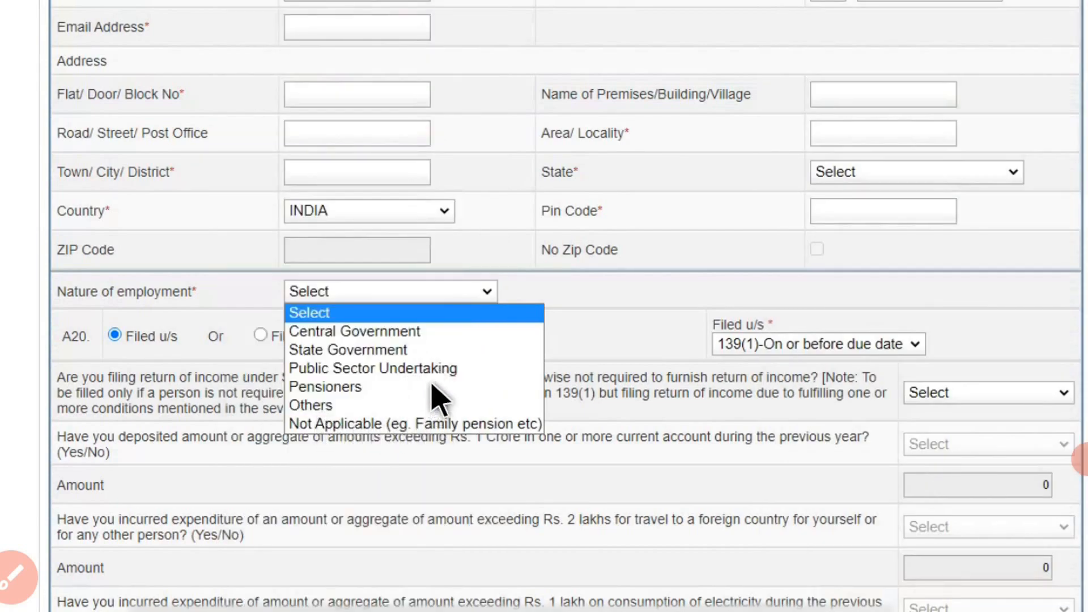
{"action": "left_click", "coordinate": [429, 290]}
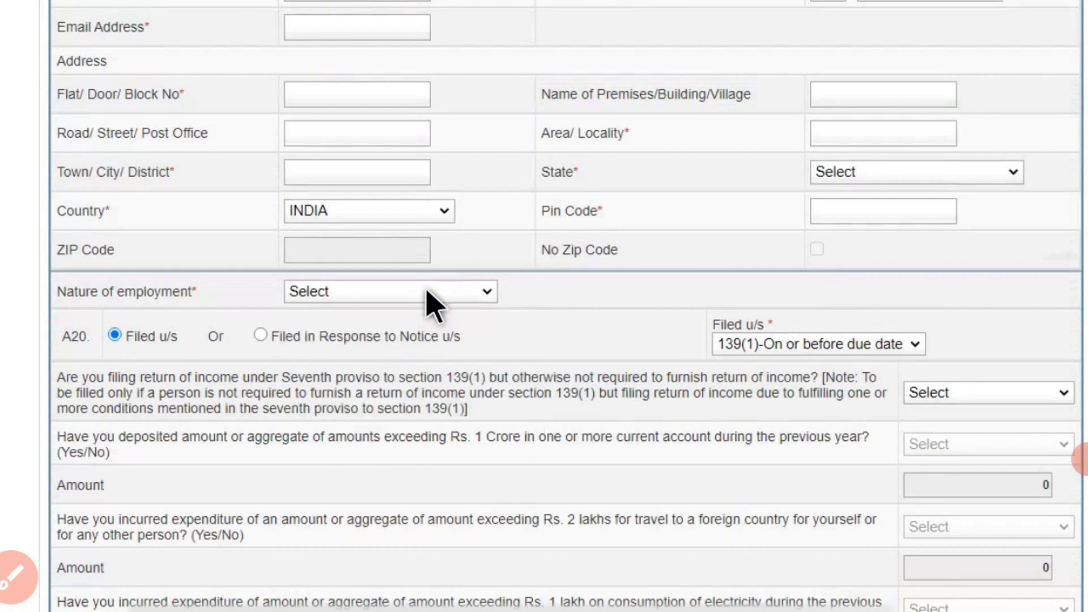
{"action": "left_click", "coordinate": [816, 354]}
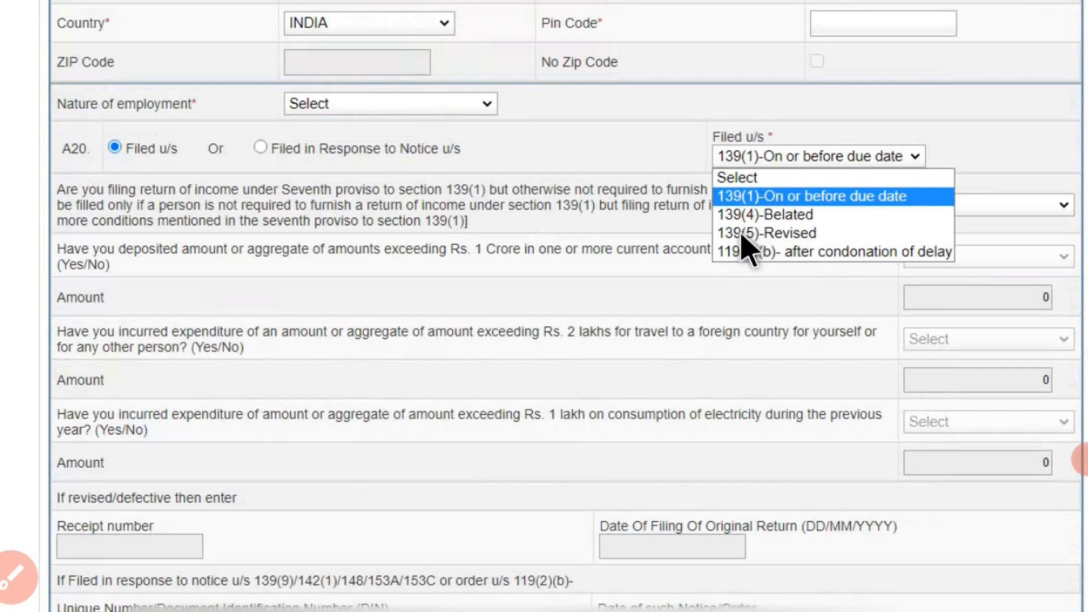
{"action": "left_click", "coordinate": [724, 296]}
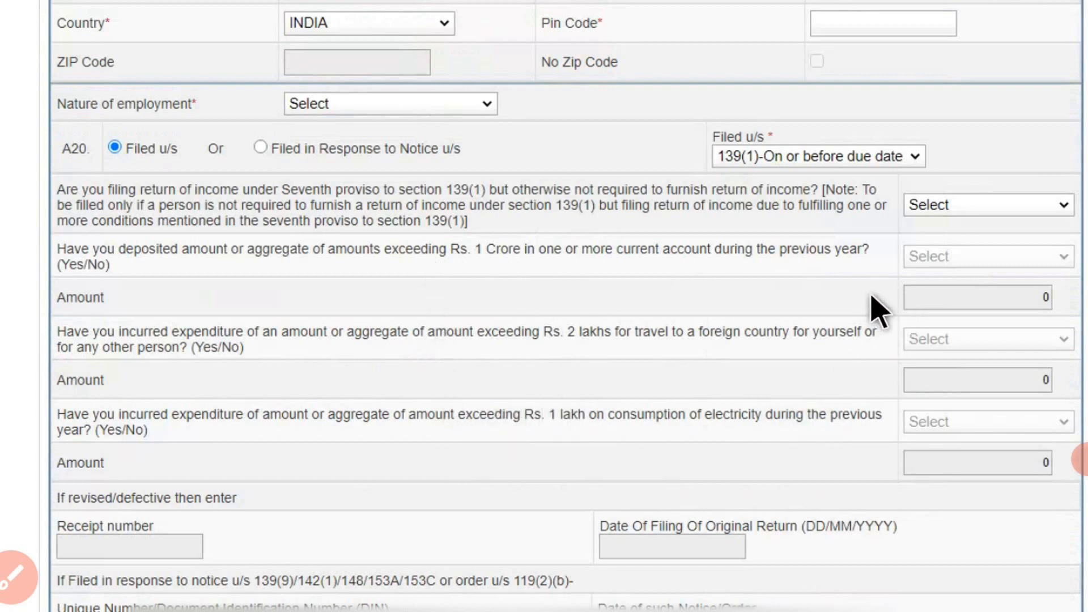
- Answer NO to filing under the seventh proviso to section 139(1) in Part A General Information and save the draft
{"action": "left_click", "coordinate": [962, 208]}
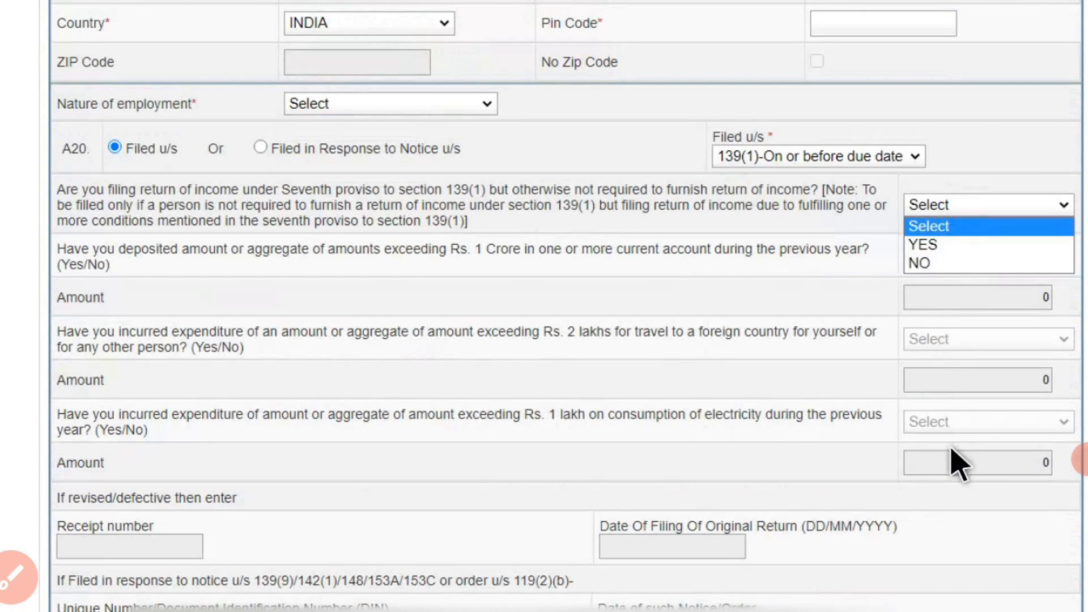
{"action": "left_click", "coordinate": [922, 264]}
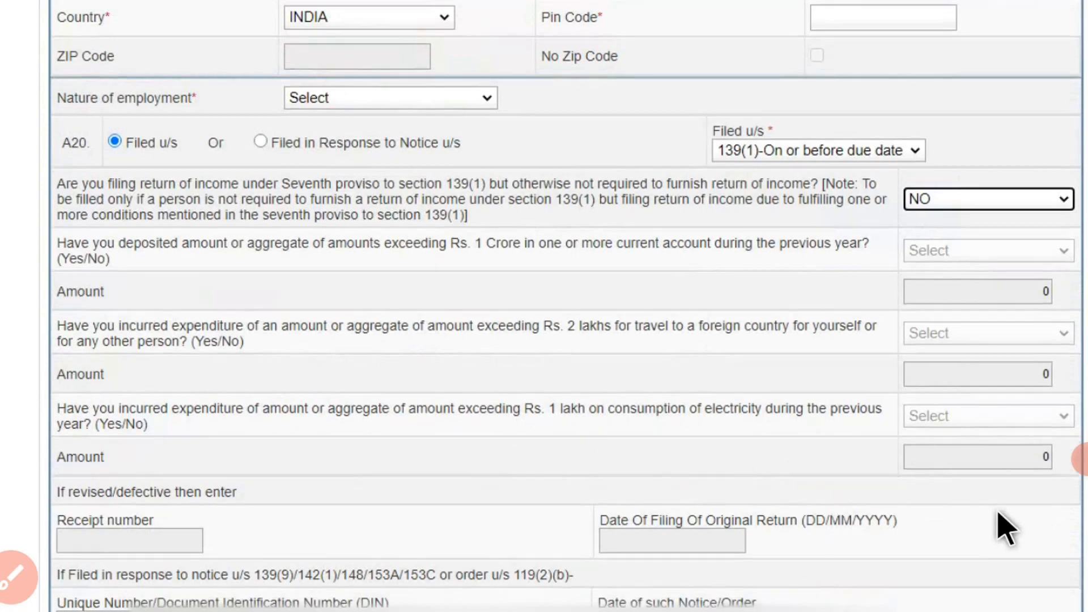
{"action": "scroll", "coordinate": [1005, 529], "scroll_direction": "down", "scroll_amount": 3}
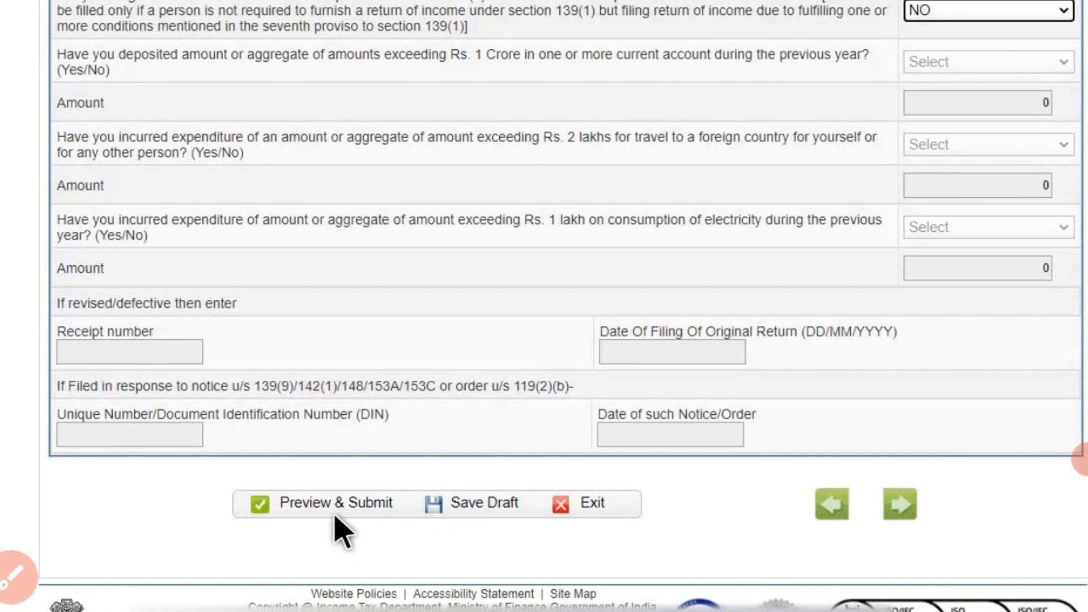
{"action": "left_click", "coordinate": [511, 512]}
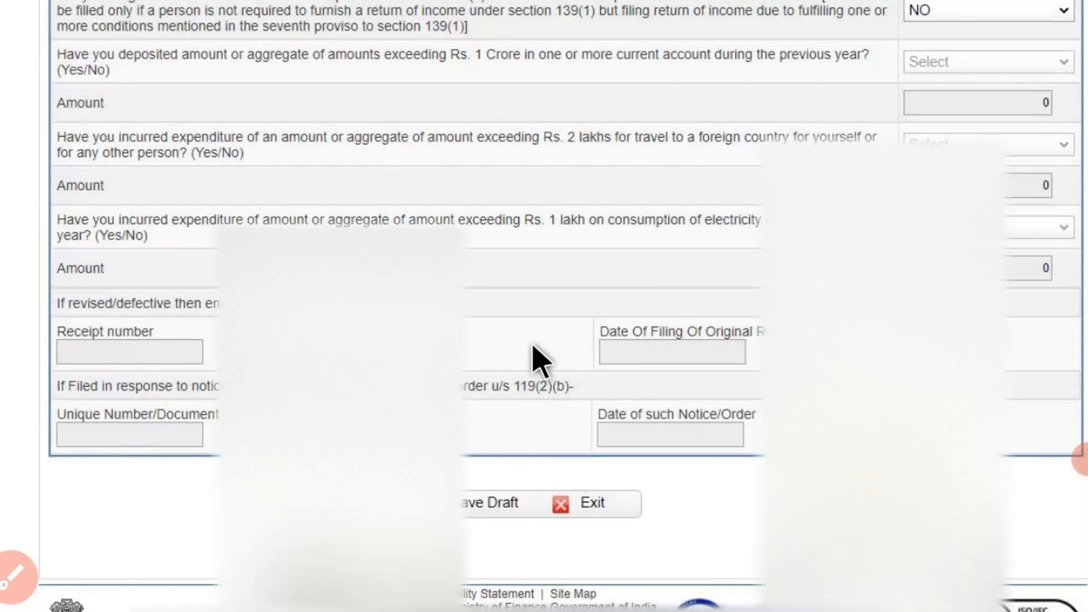
- Open Computation of Income and Tax and set the salary as per section 17(1) to 555000
{"action": "scroll", "coordinate": [538, 360], "scroll_direction": "up", "scroll_amount": 8}
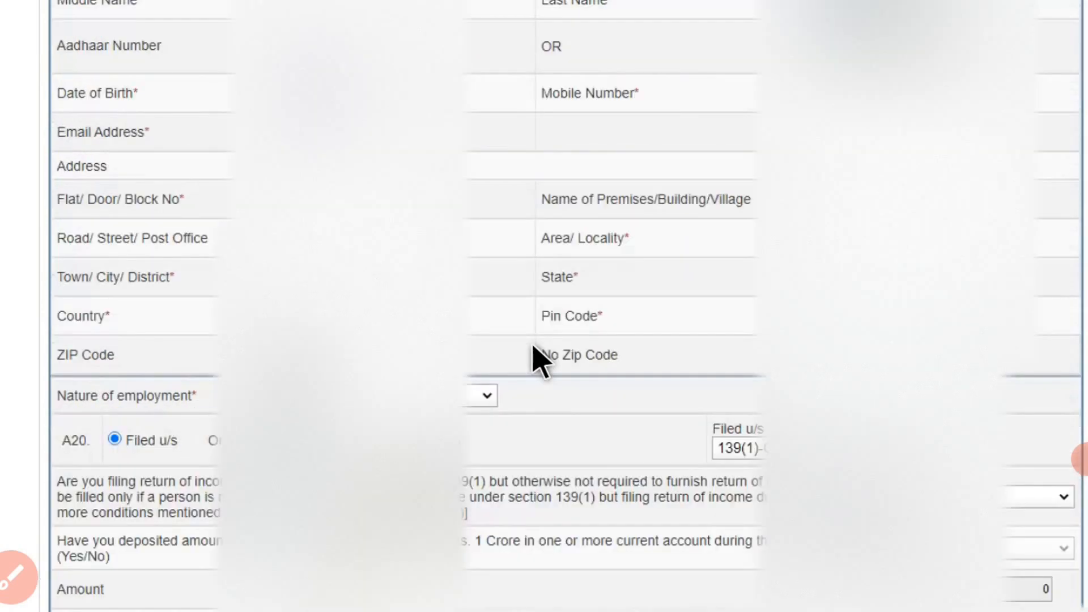
{"action": "scroll", "coordinate": [539, 360], "scroll_direction": "up", "scroll_amount": 7}
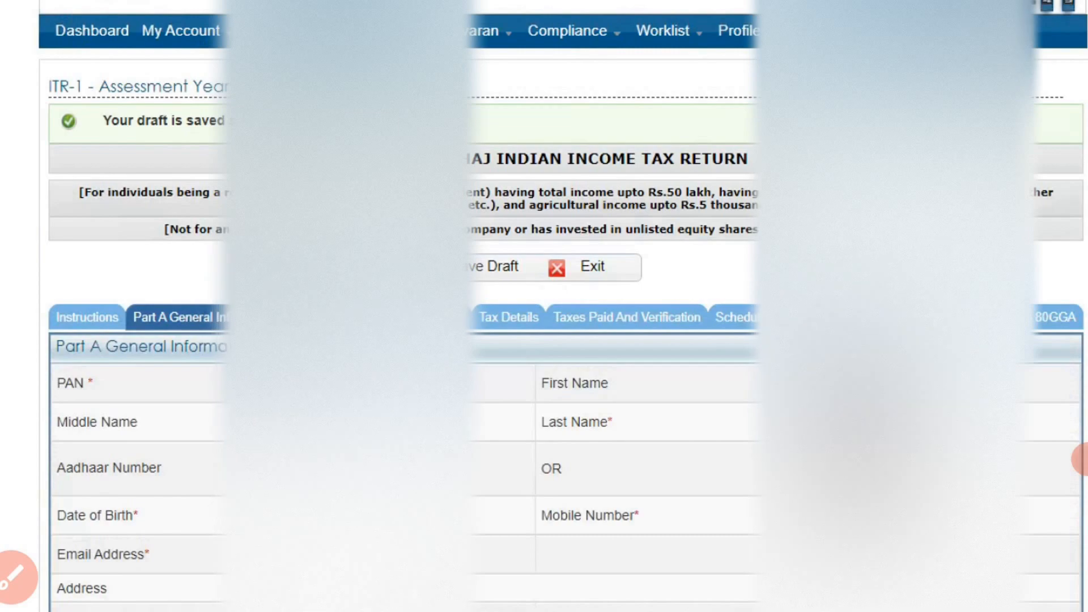
{"action": "left_click", "coordinate": [377, 317]}
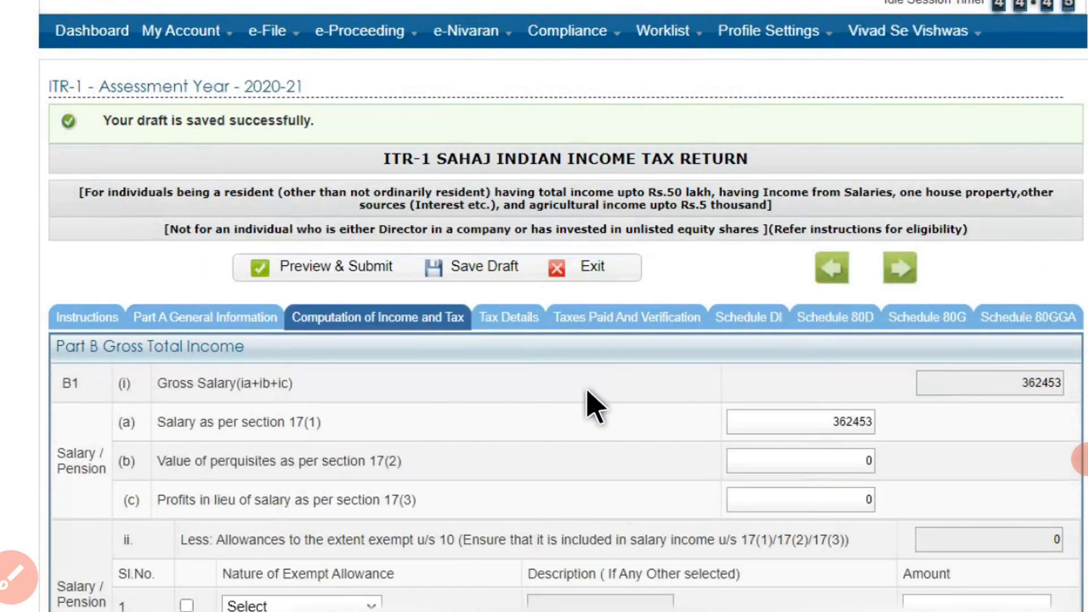
{"action": "scroll", "coordinate": [592, 406], "scroll_direction": "down", "scroll_amount": 3}
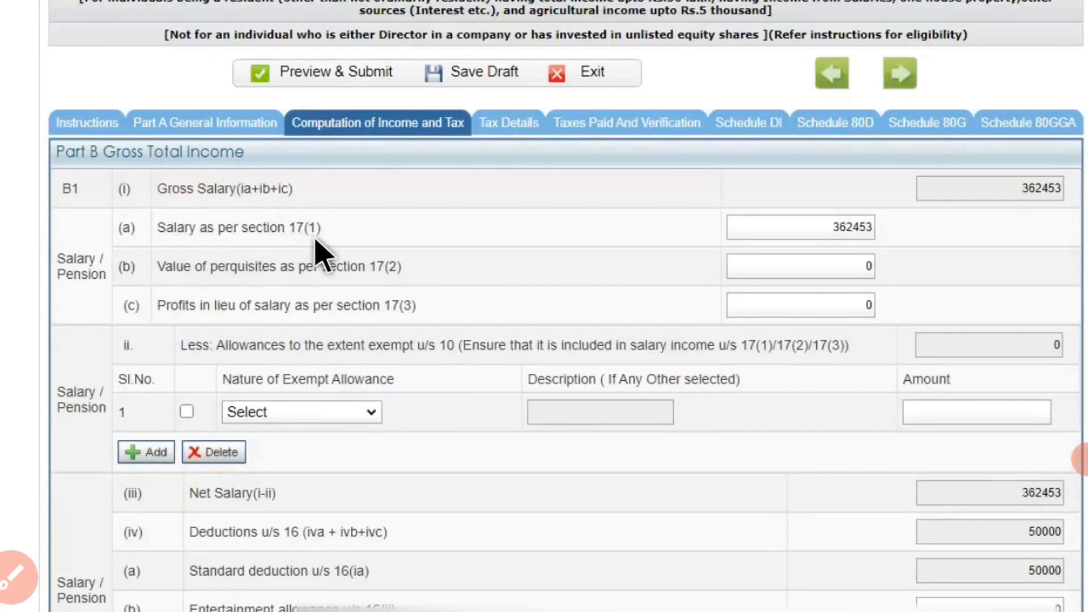
{"action": "left_click", "coordinate": [851, 238]}
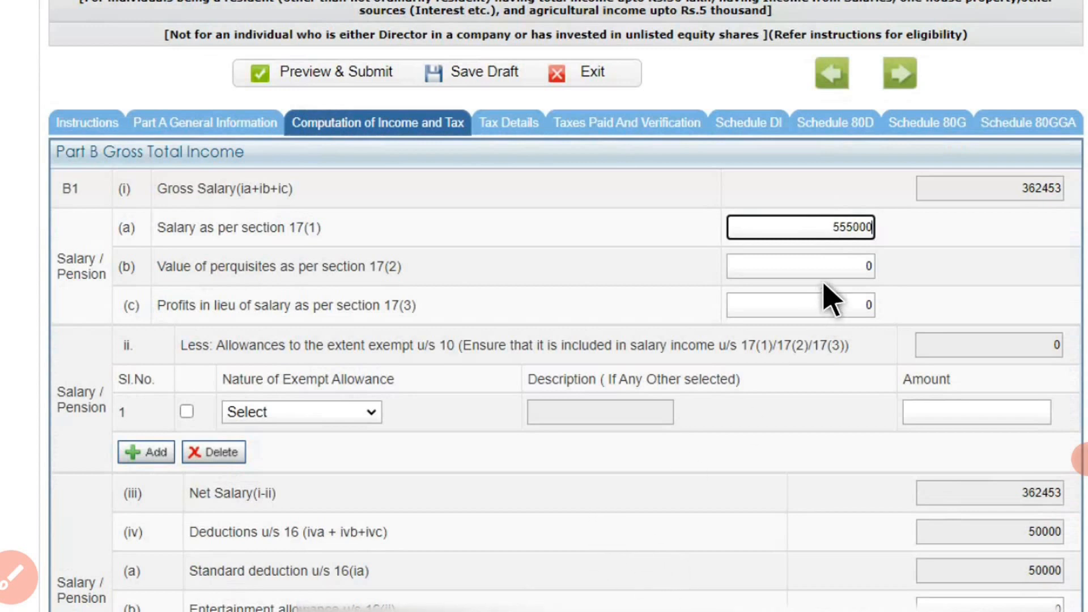
{"action": "left_click", "coordinate": [865, 276]}
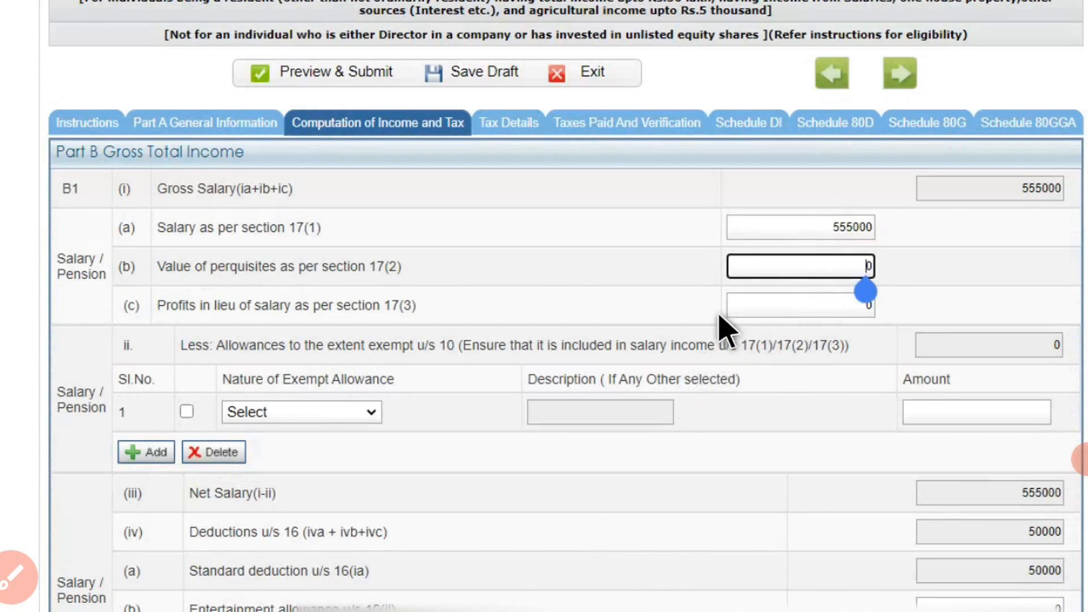
{"action": "left_click", "coordinate": [574, 302]}
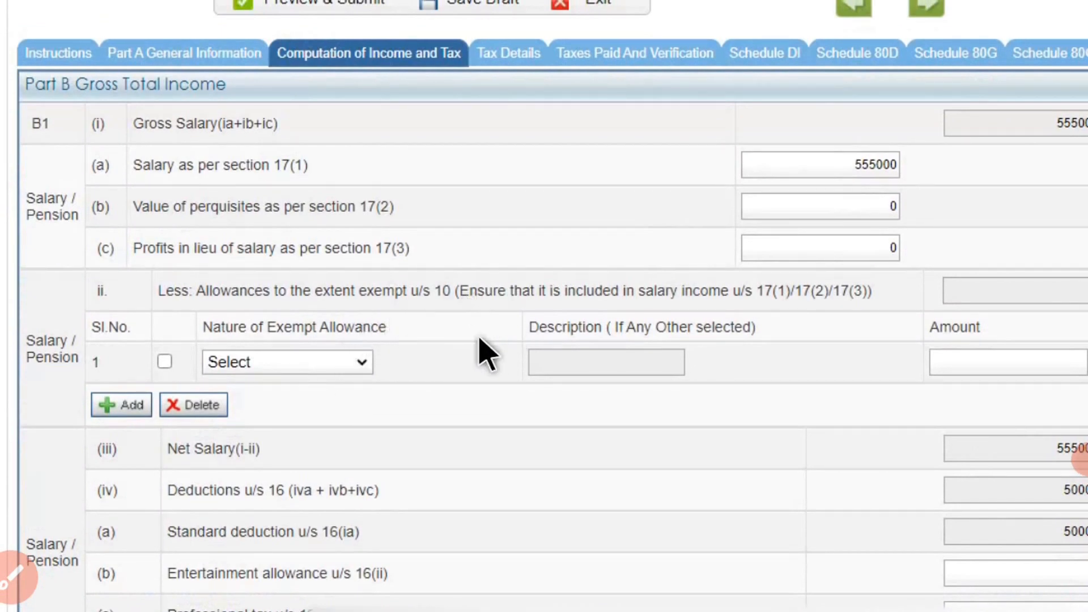
- Examine the choices for nature of exempt allowance and the deductions under section 16 in the salary section
{"action": "left_click", "coordinate": [348, 372]}
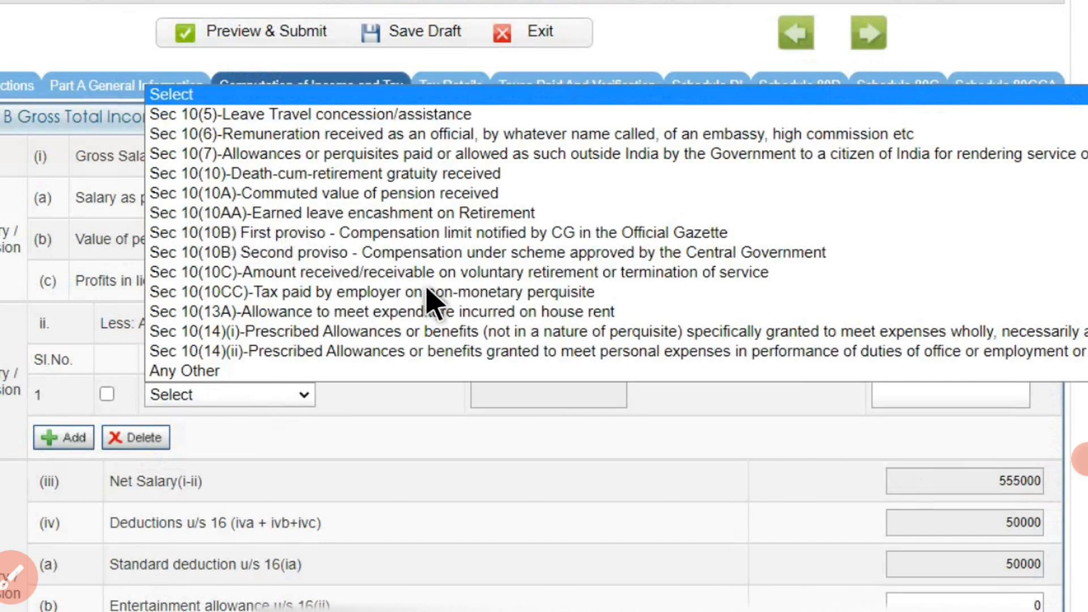
{"action": "left_click", "coordinate": [302, 396]}
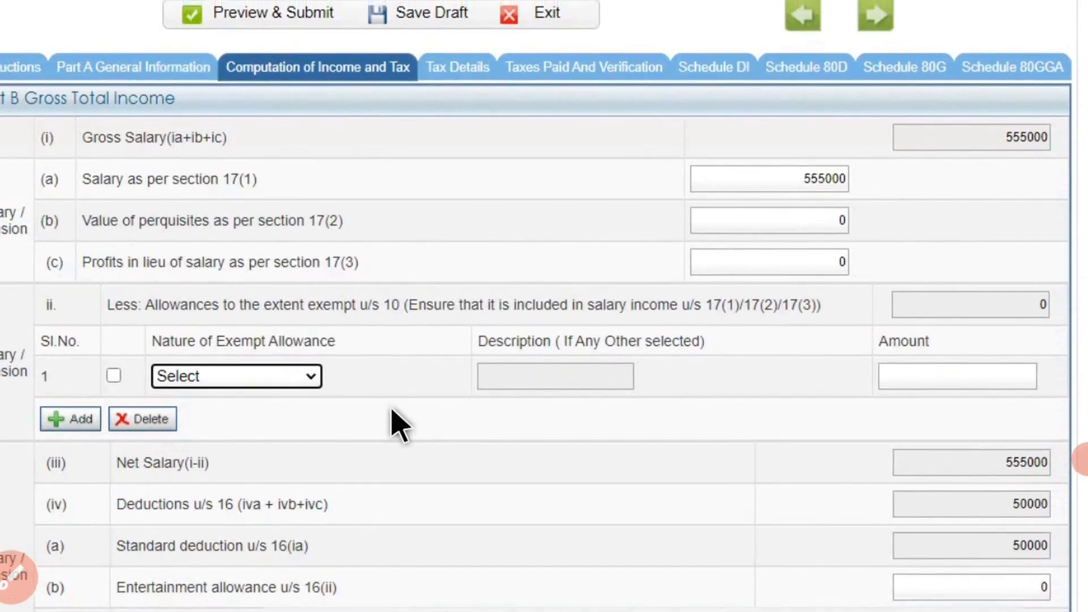
{"action": "scroll", "coordinate": [399, 425], "scroll_direction": "down", "scroll_amount": 3}
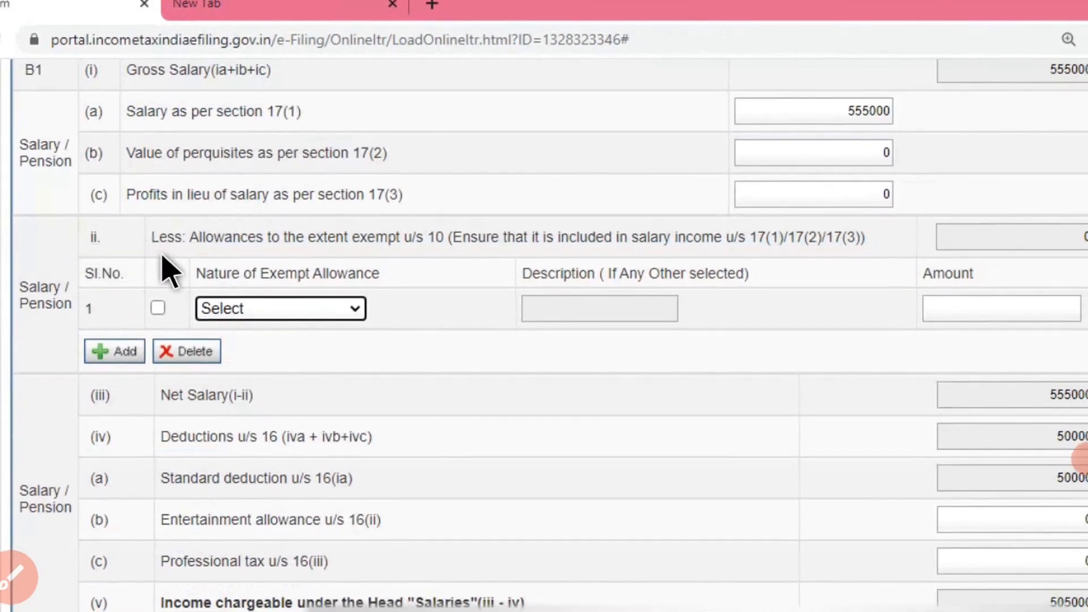
{"action": "left_click", "coordinate": [747, 197]}
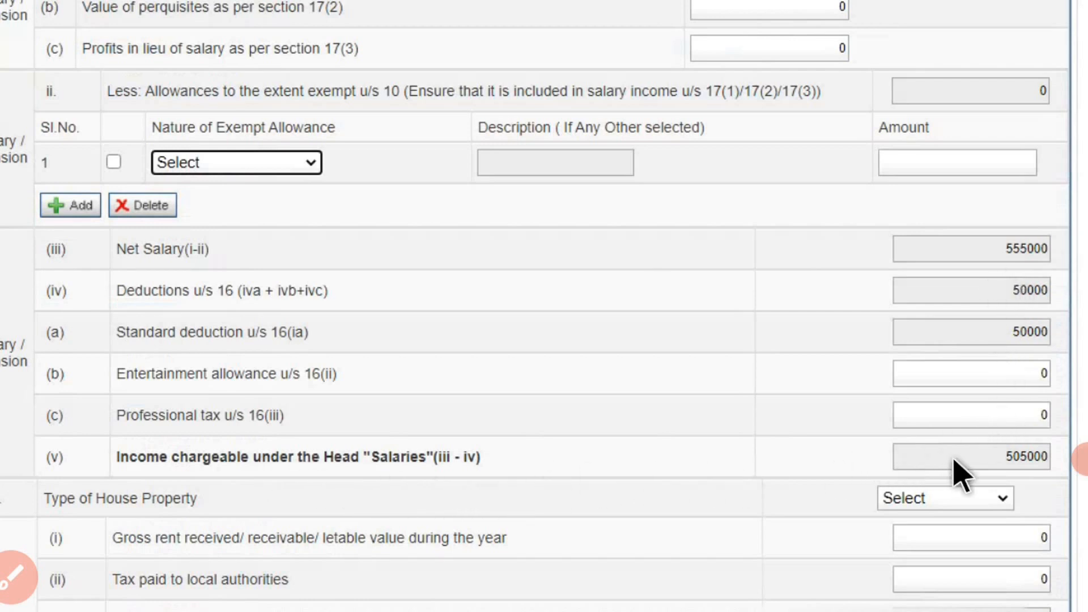
{"action": "left_click", "coordinate": [1035, 482]}
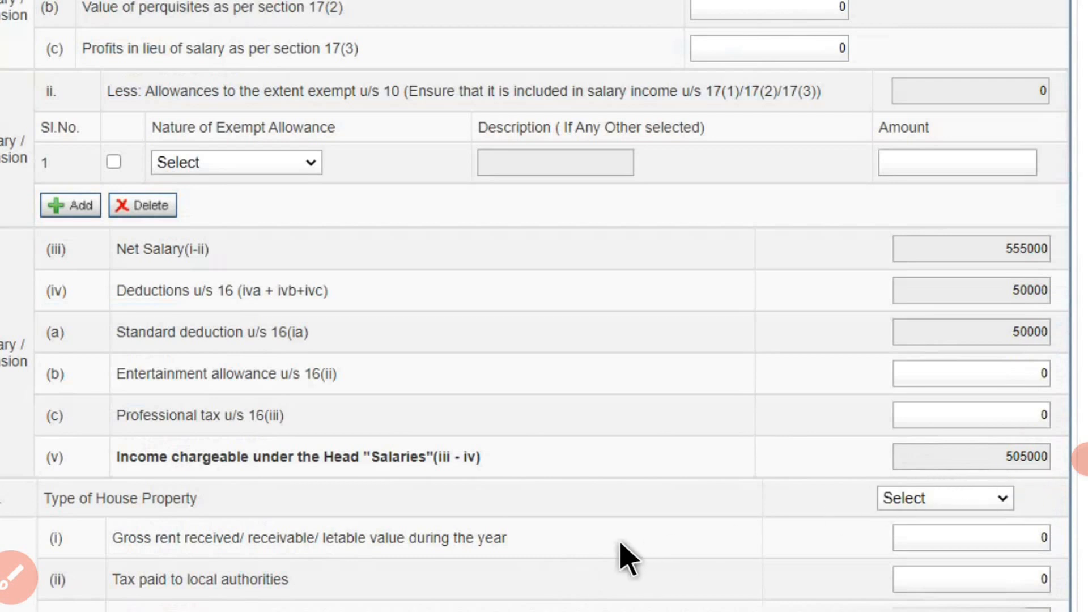
- Set the type of house property in section B2 to Self Occupied
{"action": "scroll", "coordinate": [626, 558], "scroll_direction": "down", "scroll_amount": 3}
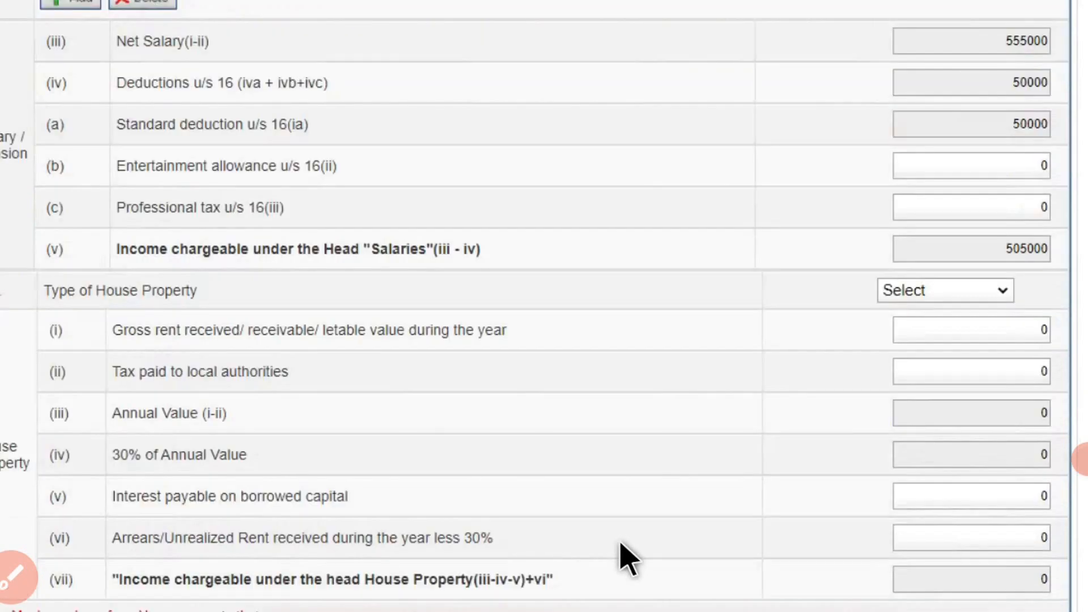
{"action": "scroll", "coordinate": [623, 558], "scroll_direction": "down", "scroll_amount": 2}
{"action": "scroll", "coordinate": [624, 558], "scroll_direction": "down", "scroll_amount": 2}
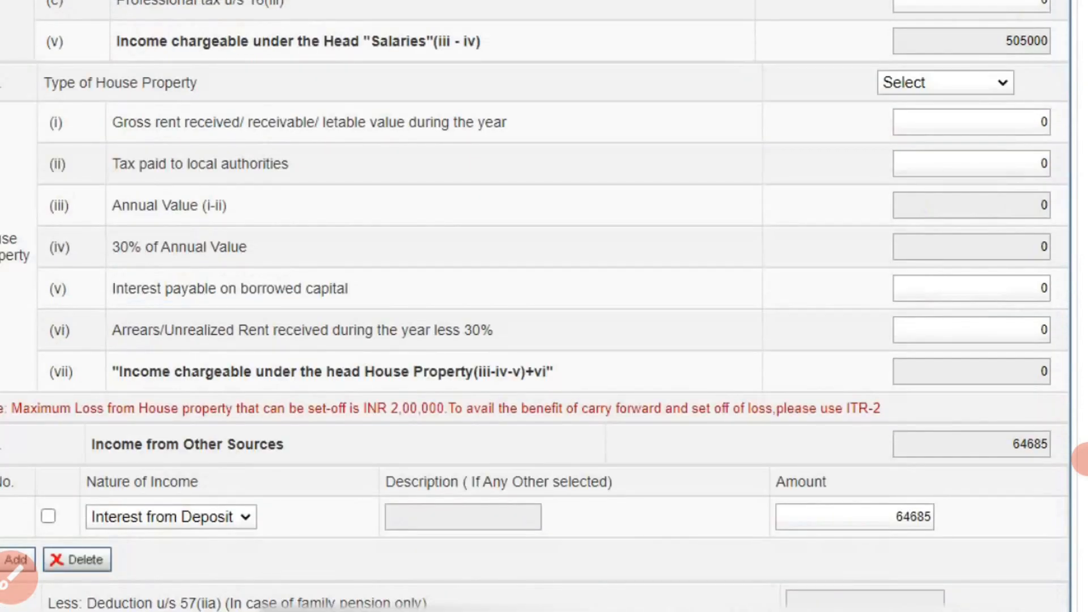
{"action": "left_click", "coordinate": [952, 96]}
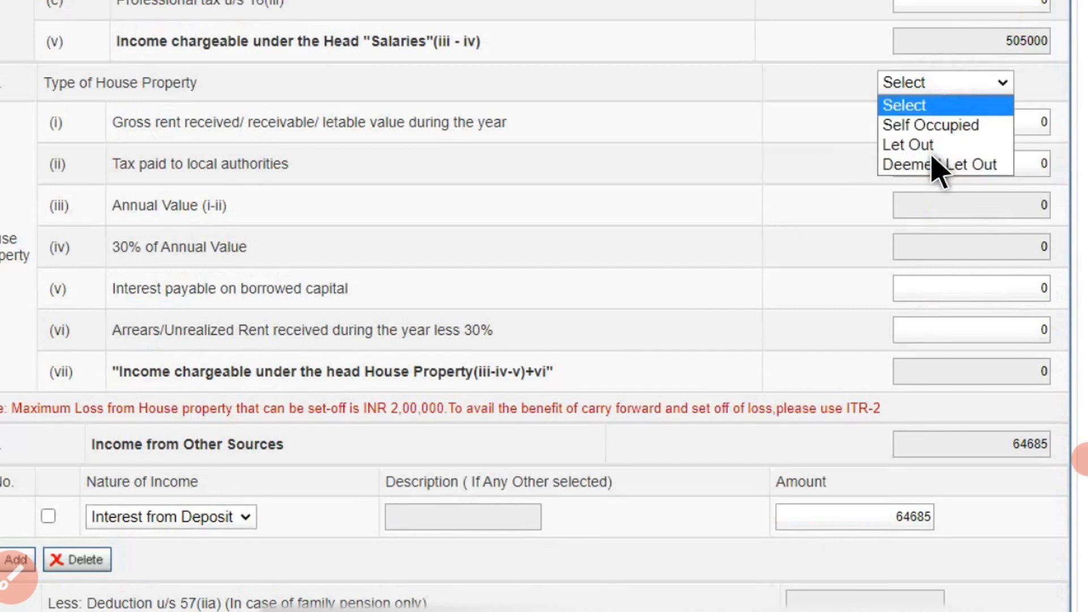
{"action": "left_click", "coordinate": [836, 176]}
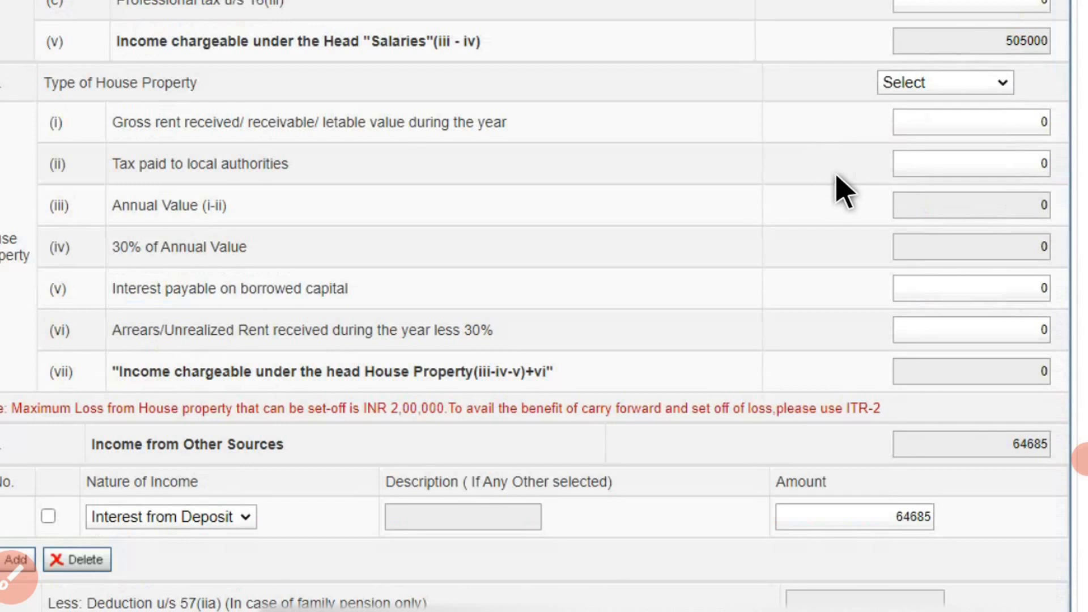
{"action": "left_click", "coordinate": [924, 90]}
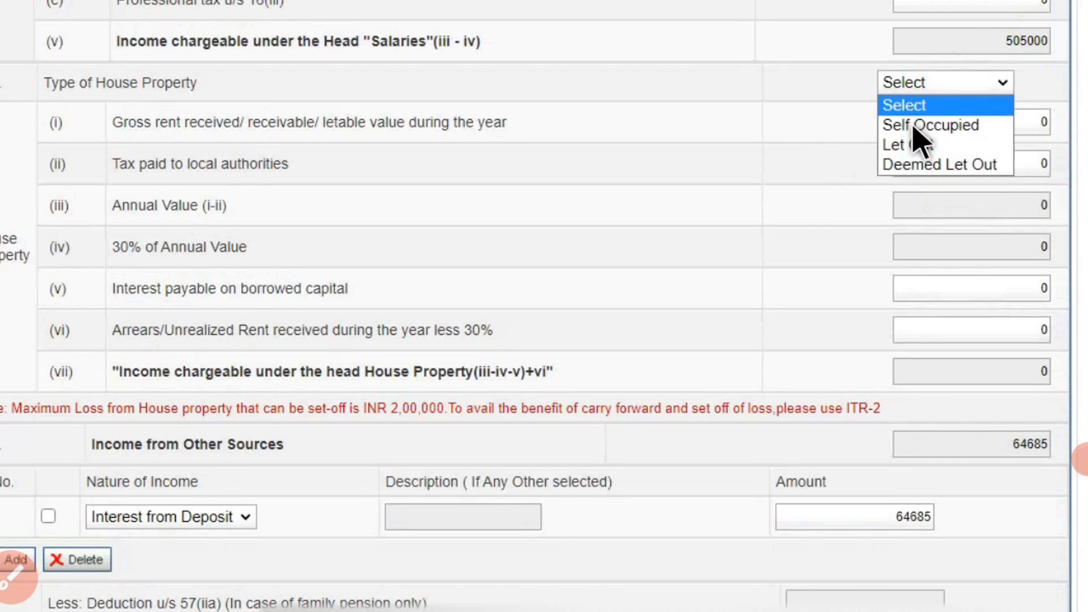
{"action": "left_click", "coordinate": [918, 125]}
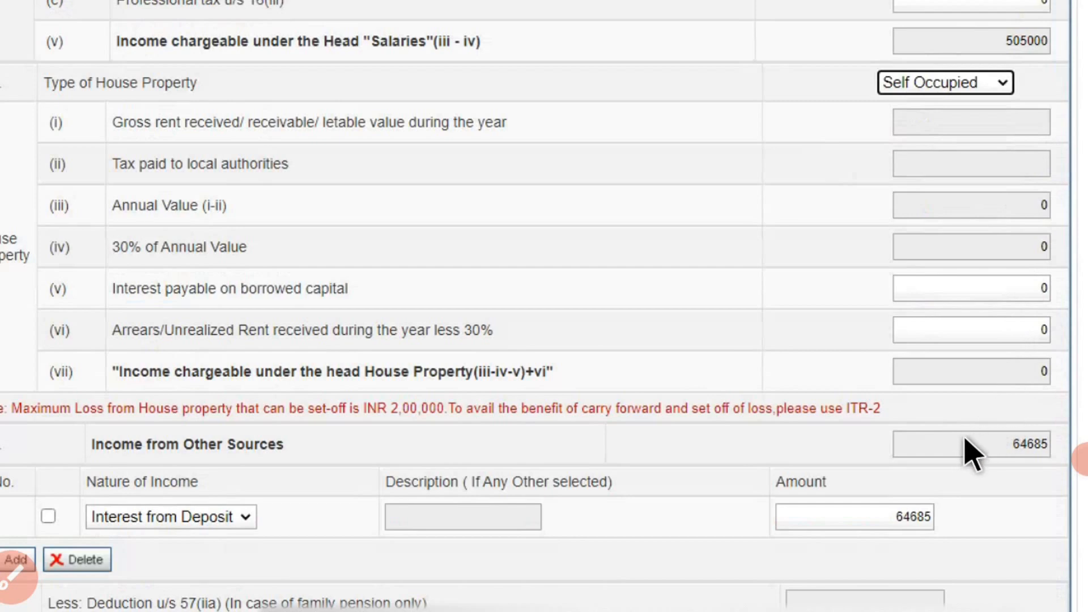
- Add a second row under Income from Other Sources for Interest from Saving Account with an amount of 1000
{"action": "scroll", "coordinate": [970, 453], "scroll_direction": "down", "scroll_amount": 3}
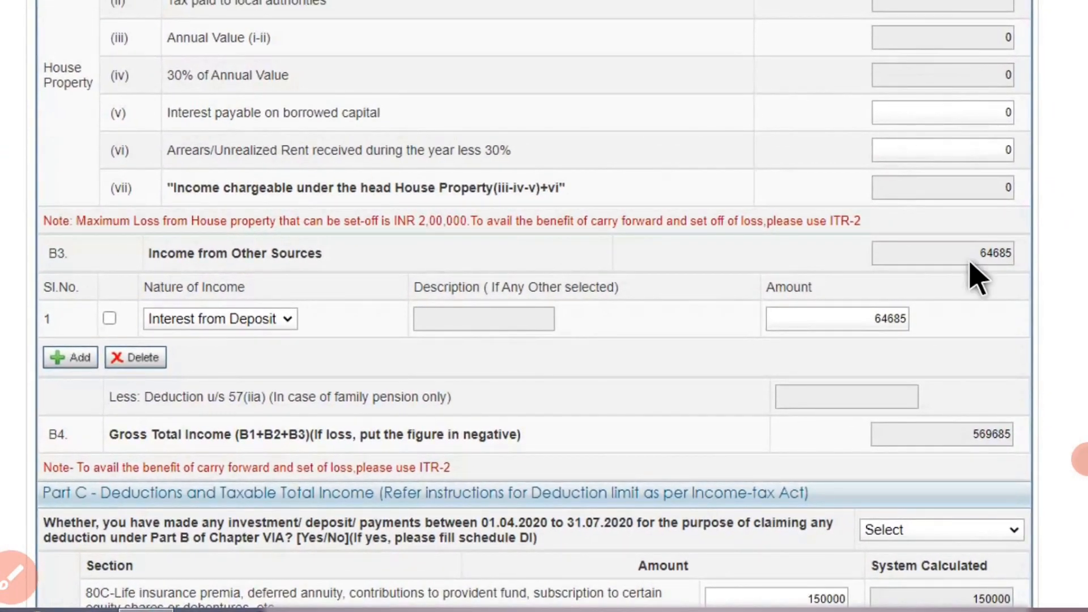
{"action": "left_click", "coordinate": [289, 319]}
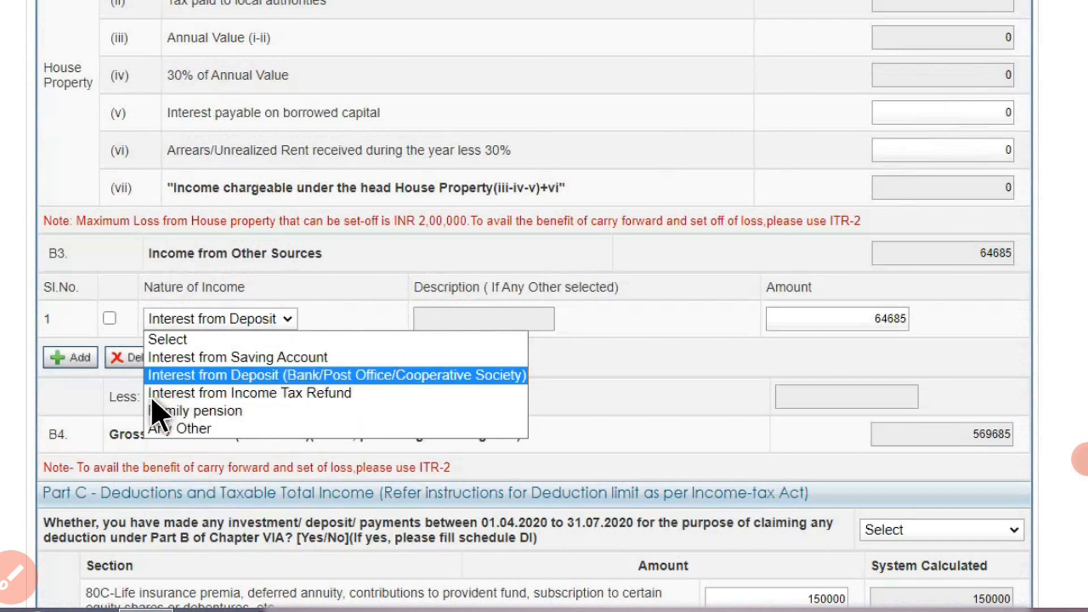
{"action": "left_click", "coordinate": [369, 309]}
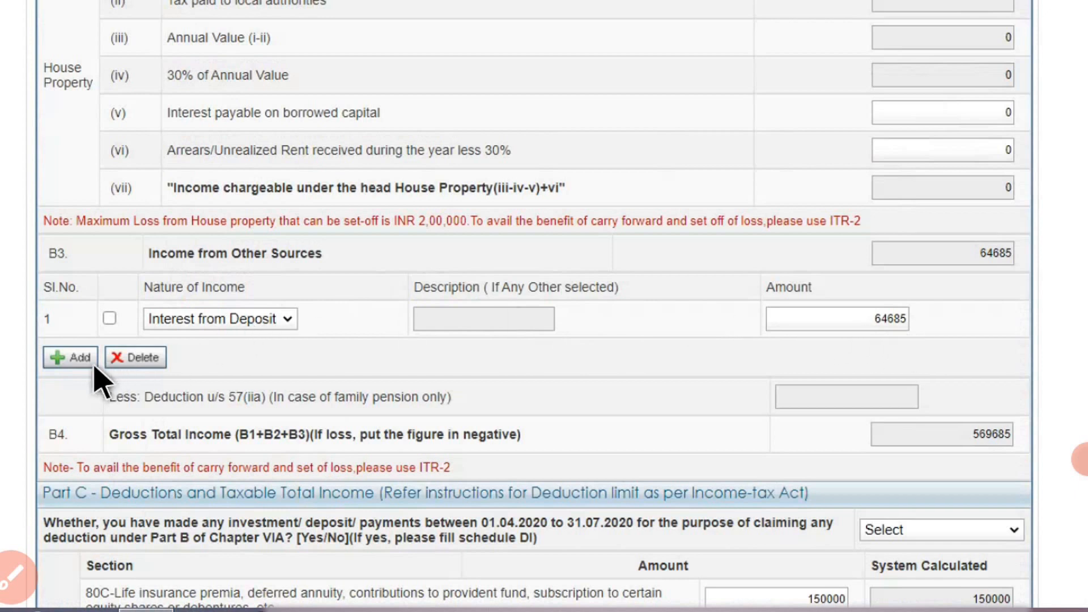
{"action": "left_click", "coordinate": [79, 358]}
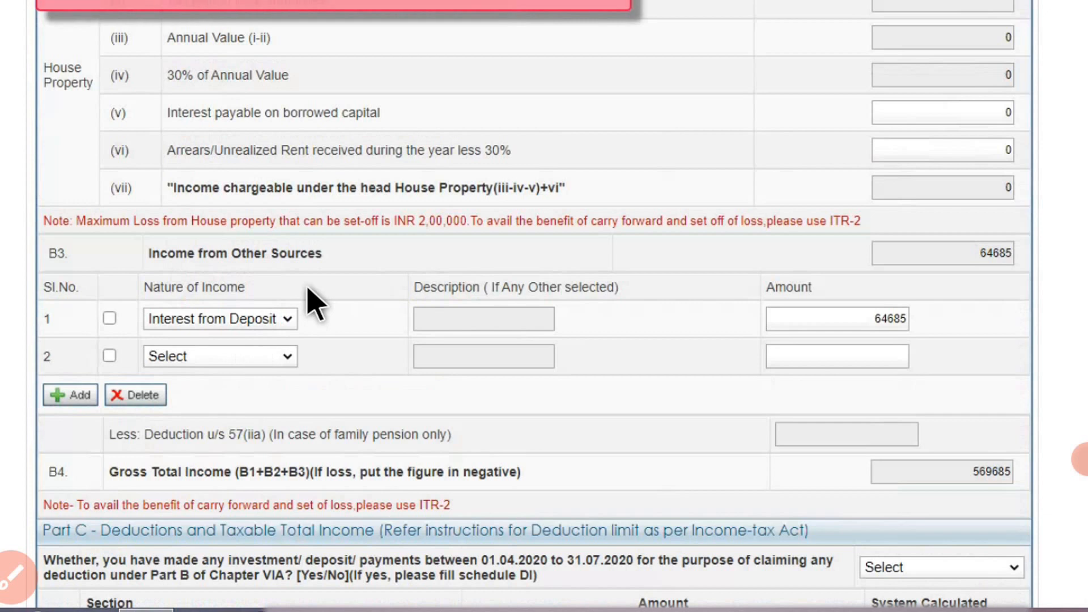
{"action": "key", "text": "alt+Down"}
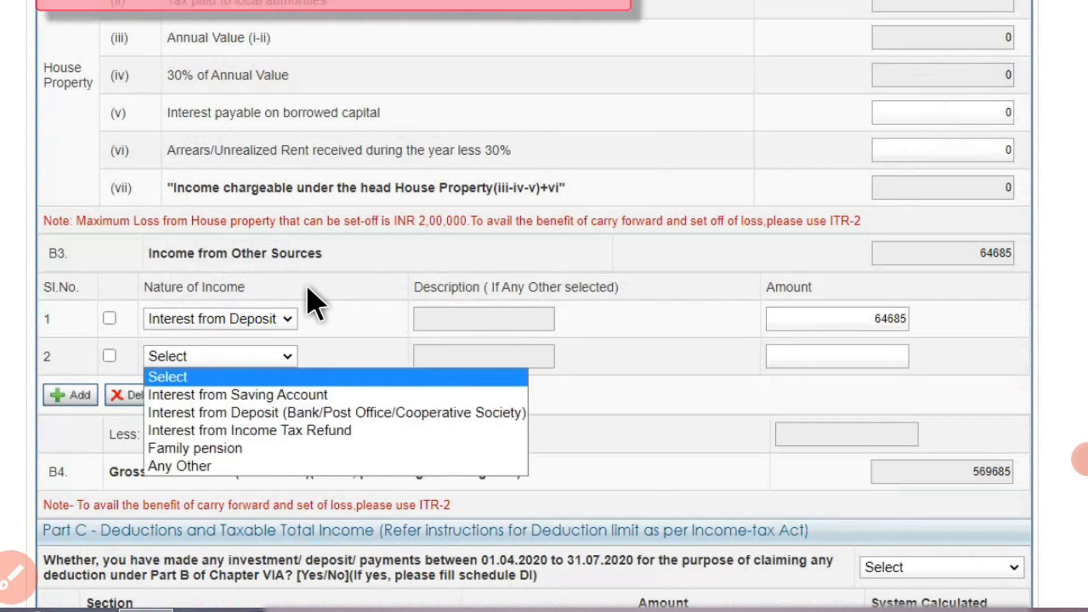
{"action": "left_click", "coordinate": [286, 396]}
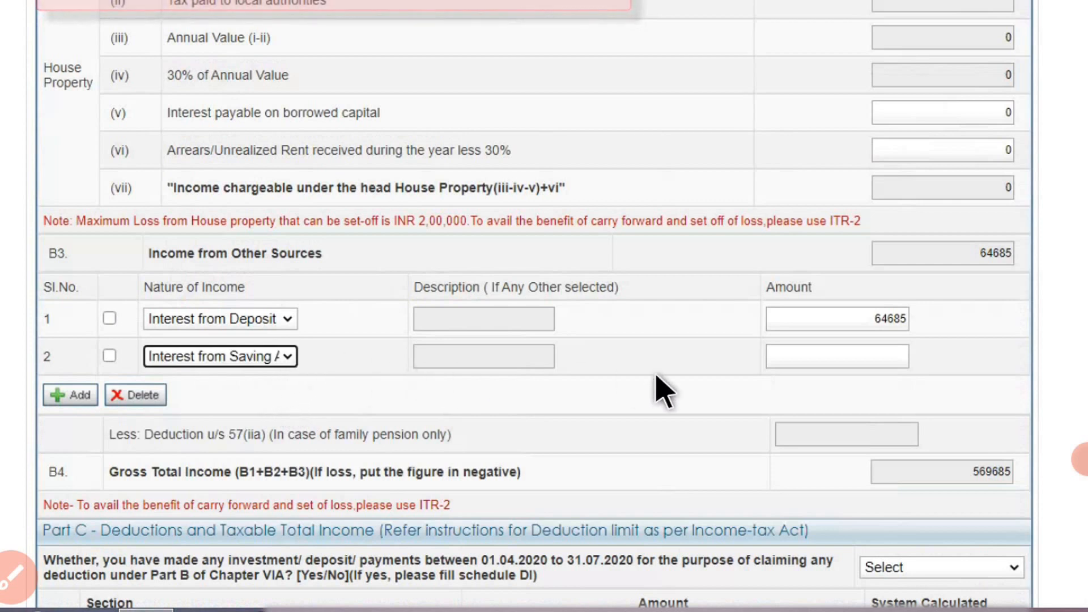
{"action": "left_click", "coordinate": [864, 362]}
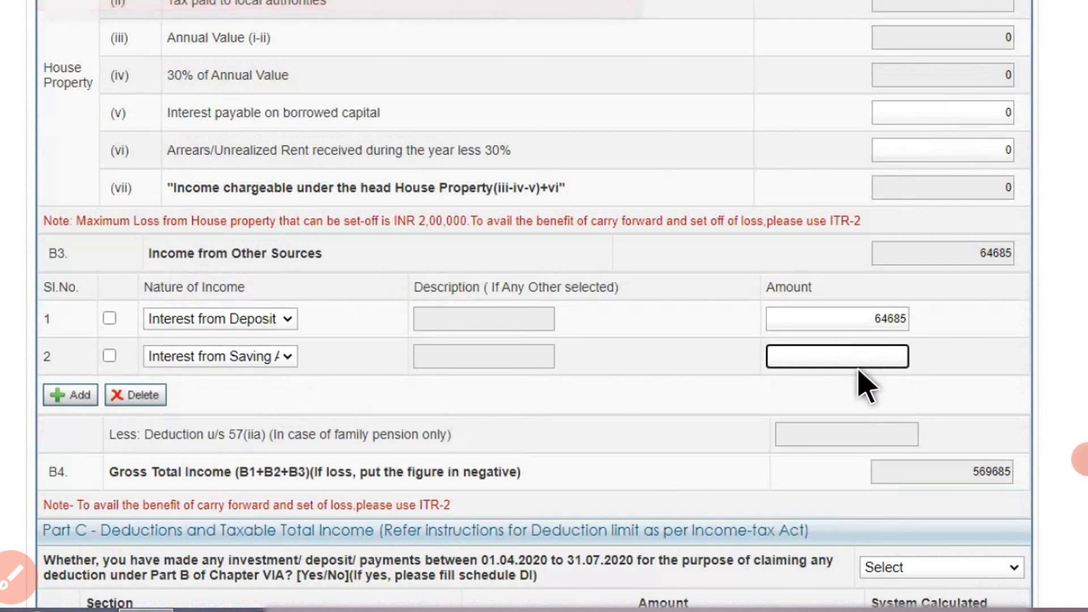
{"action": "type", "text": "1000"}
{"action": "left_click", "coordinate": [862, 363]}
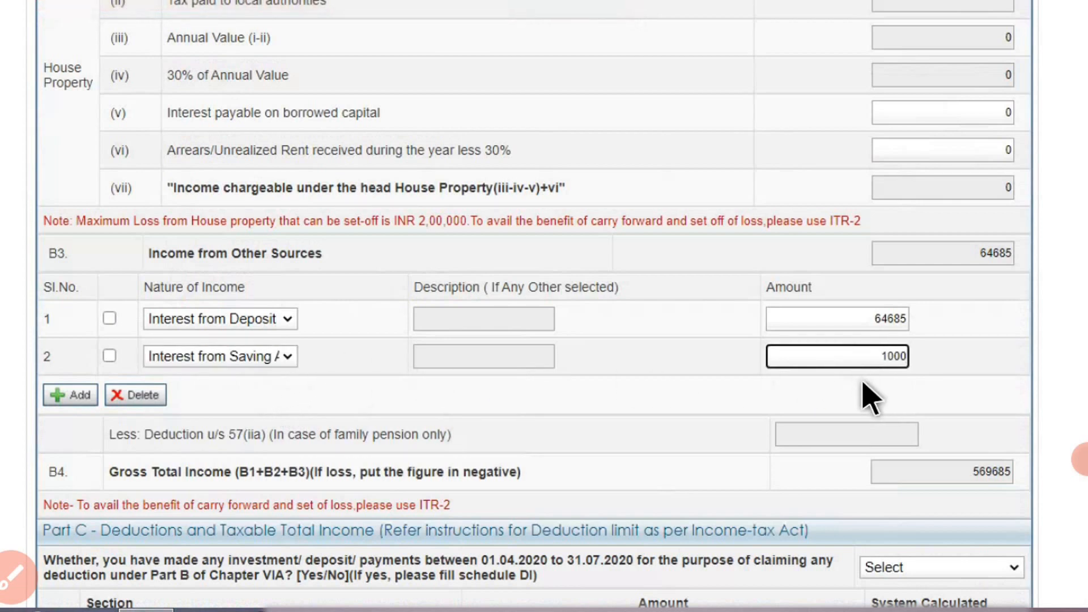
{"action": "left_click", "coordinate": [1005, 503]}
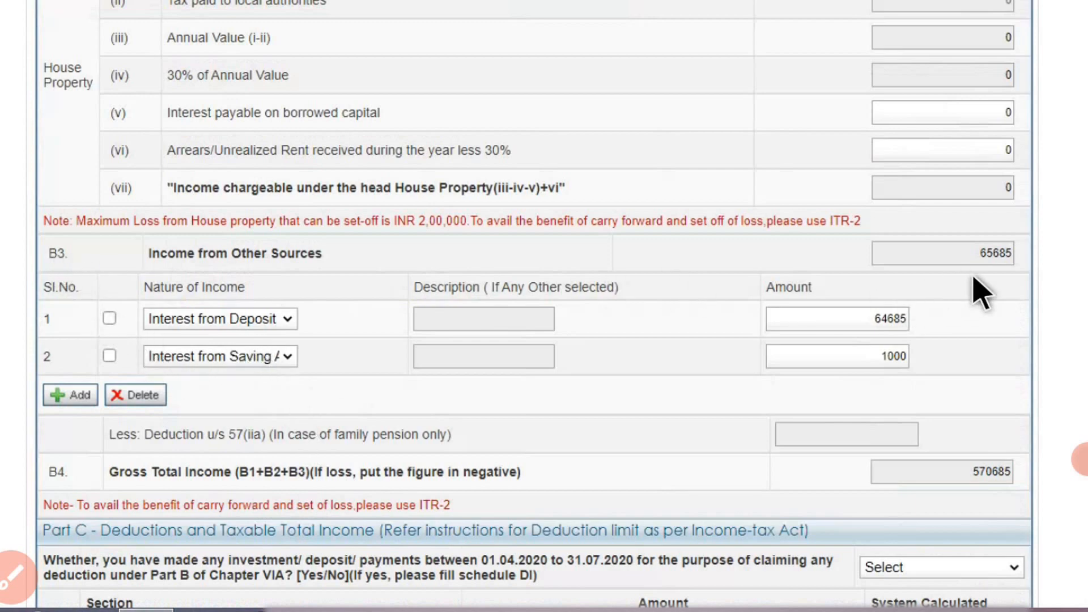
- Review the salary, house property and other-source income figures that make up the Gross Total Income in Part B
{"action": "scroll", "coordinate": [981, 292], "scroll_direction": "up", "scroll_amount": 5}
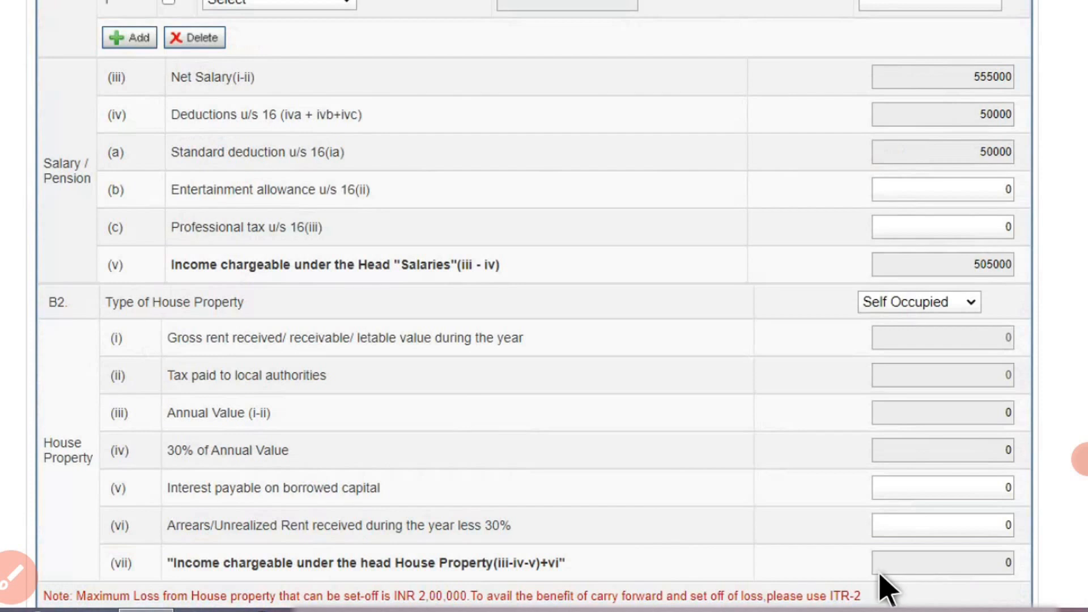
{"action": "scroll", "coordinate": [886, 590], "scroll_direction": "up", "scroll_amount": 3}
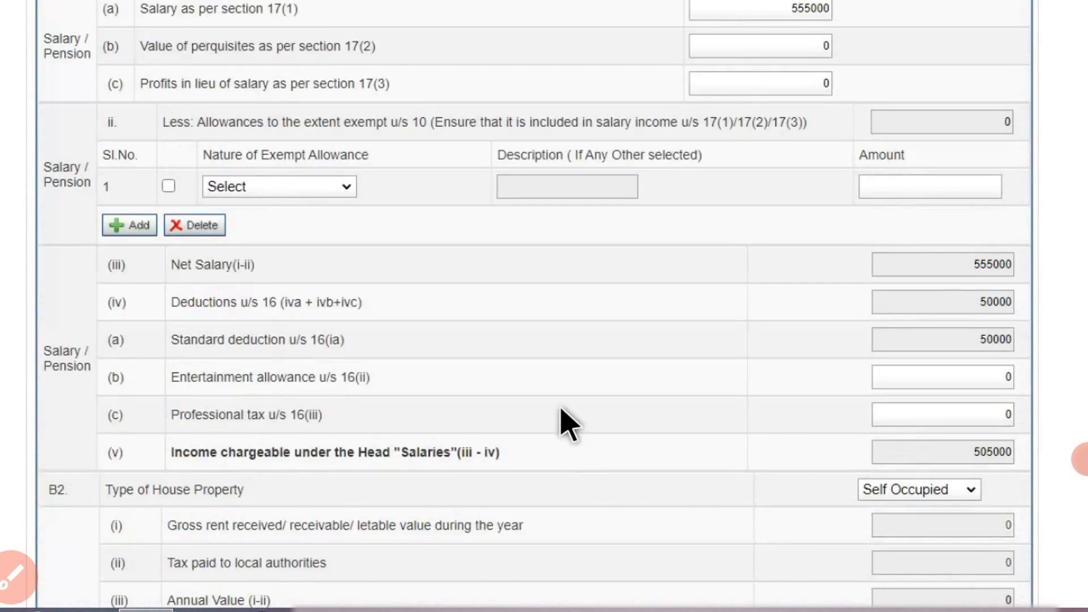
{"action": "scroll", "coordinate": [567, 430], "scroll_direction": "up", "scroll_amount": 6}
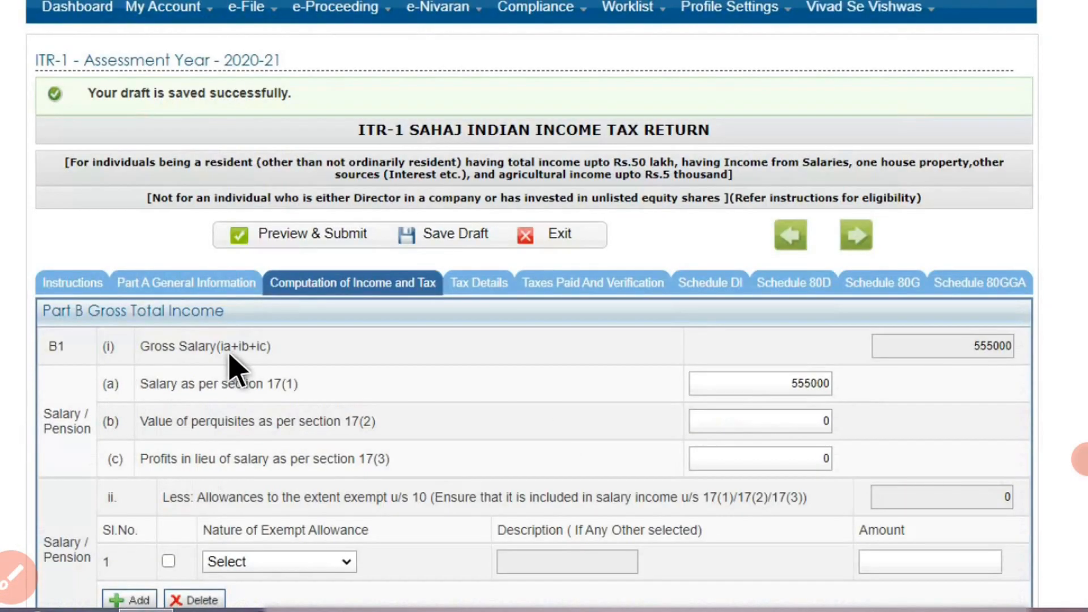
{"action": "scroll", "coordinate": [232, 369], "scroll_direction": "down", "scroll_amount": 5}
{"action": "scroll", "coordinate": [230, 358], "scroll_direction": "down", "scroll_amount": 3}
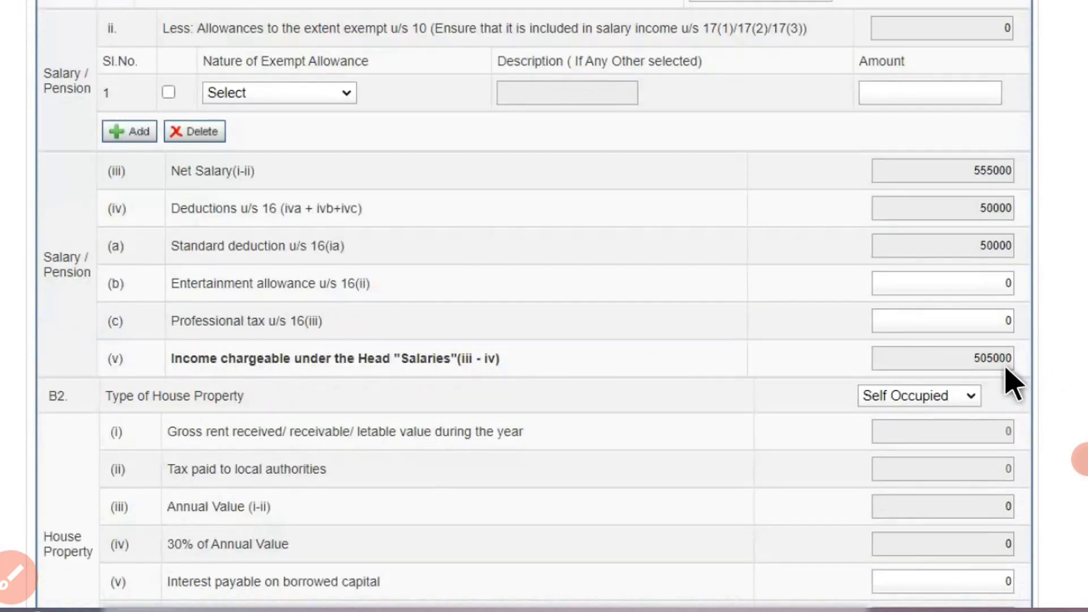
{"action": "scroll", "coordinate": [1011, 384], "scroll_direction": "down", "scroll_amount": 5}
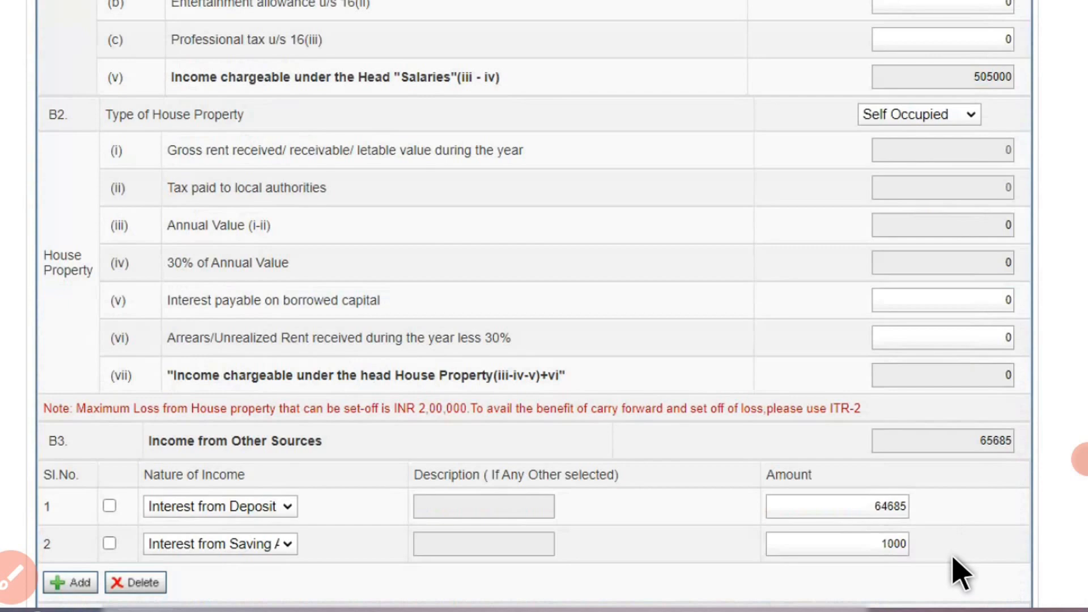
{"action": "scroll", "coordinate": [958, 570], "scroll_direction": "down", "scroll_amount": 3}
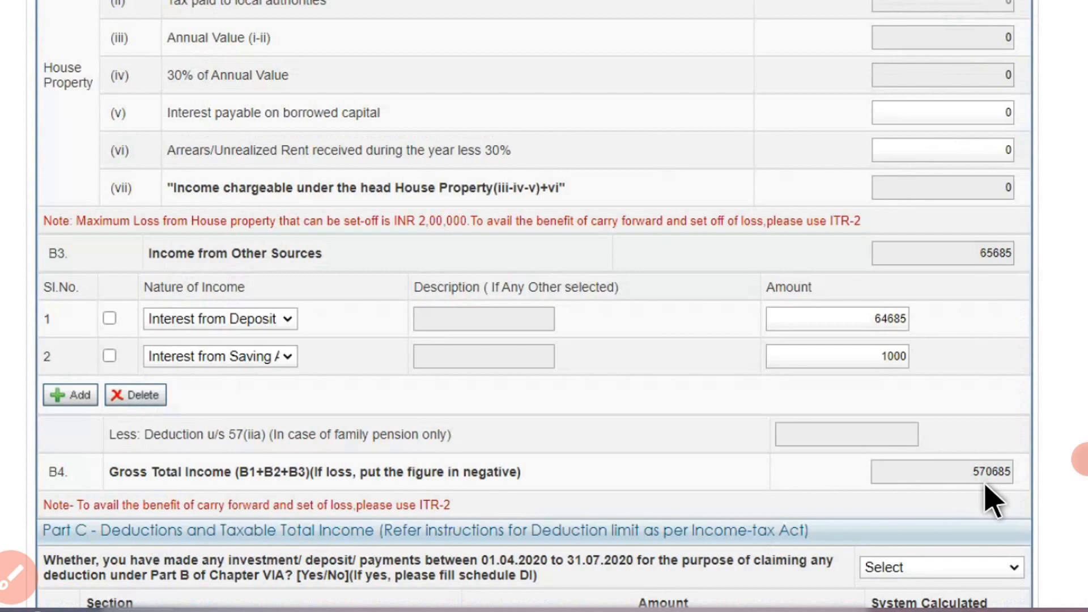
- Answer NO to the Part C question on investments made between 01.04.2020 and 31.07.2020, and dismiss the save reminder
{"action": "scroll", "coordinate": [988, 502], "scroll_direction": "down", "scroll_amount": 6}
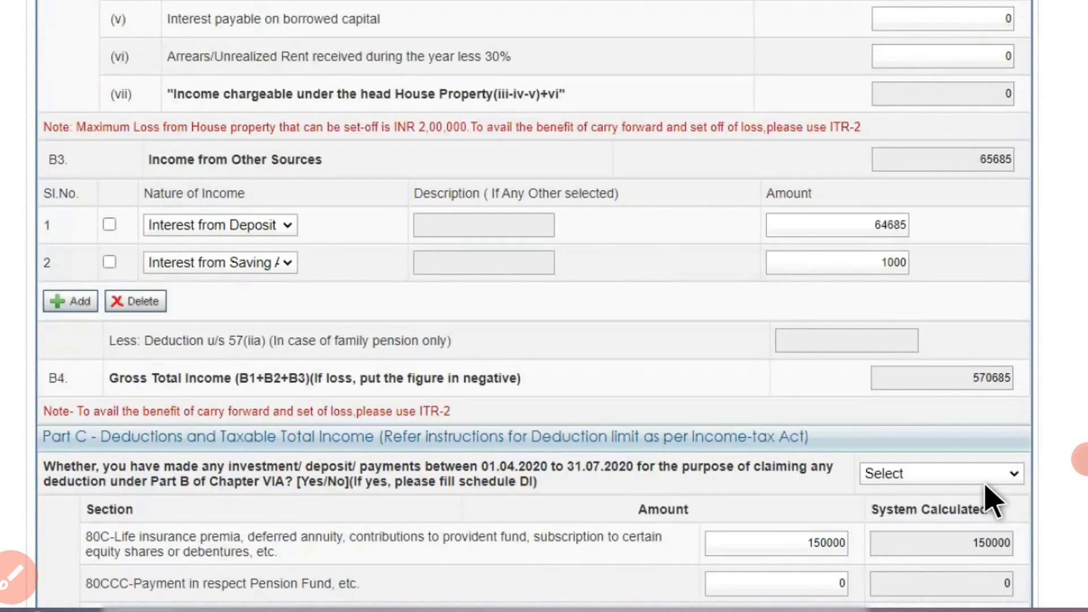
{"action": "scroll", "coordinate": [544, 317], "scroll_direction": "down", "scroll_amount": 2}
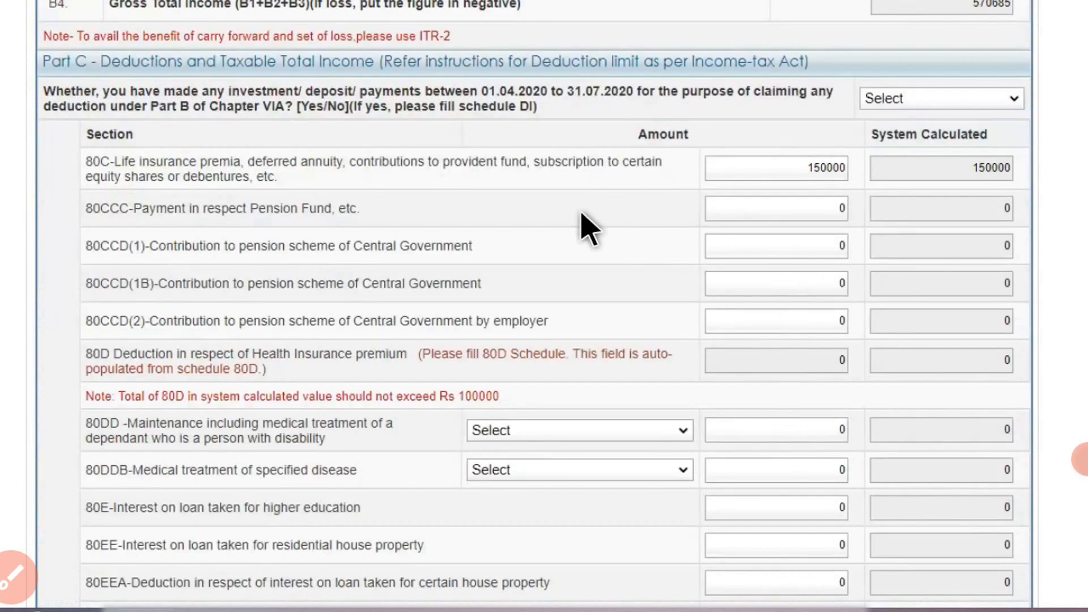
{"action": "left_click", "coordinate": [917, 103]}
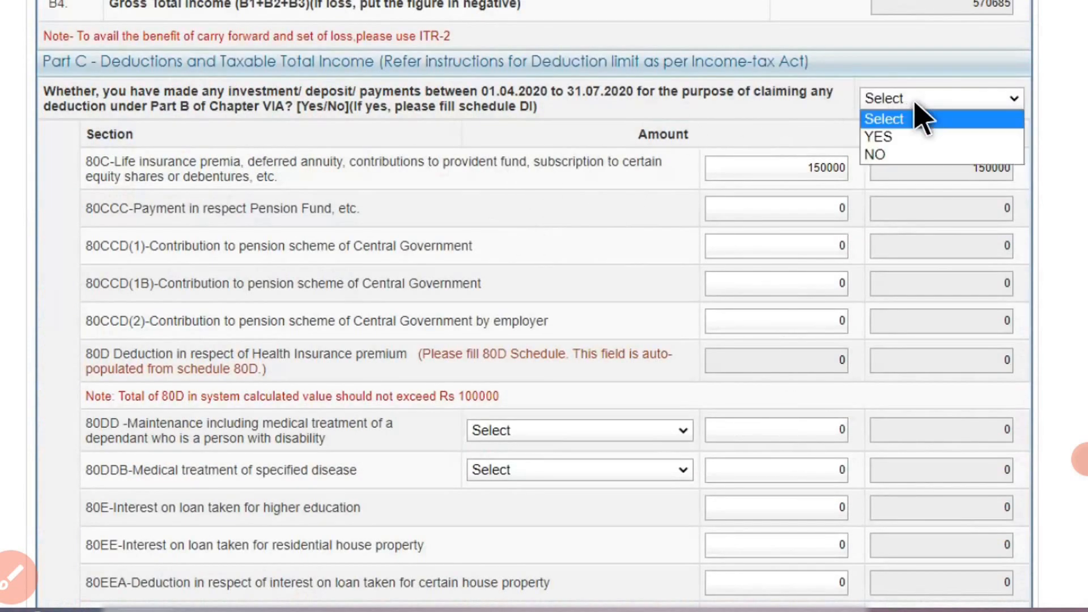
{"action": "left_click", "coordinate": [884, 156]}
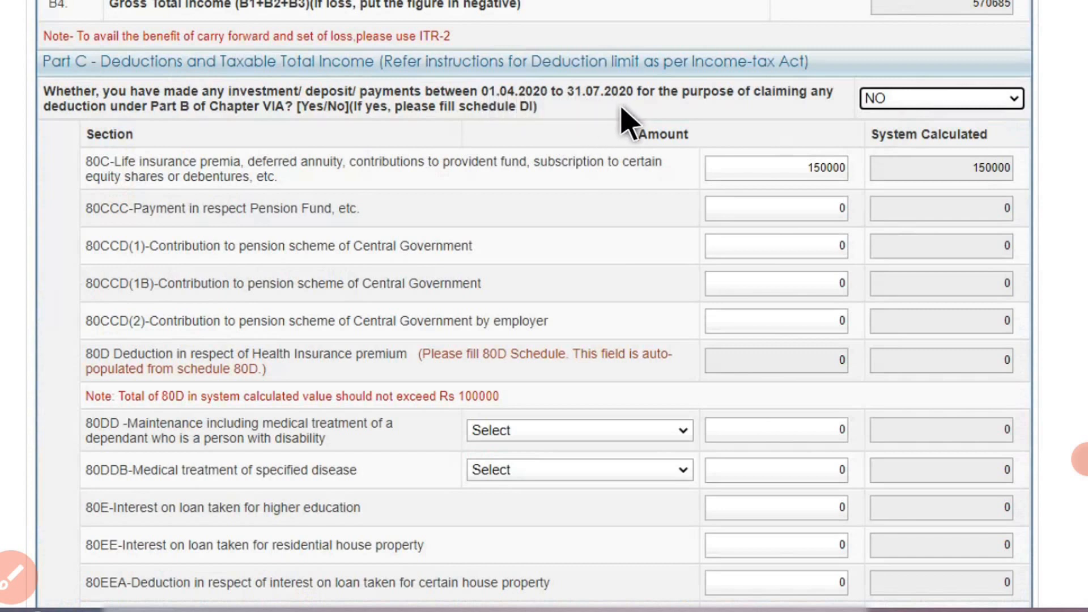
{"action": "left_click", "coordinate": [882, 111]}
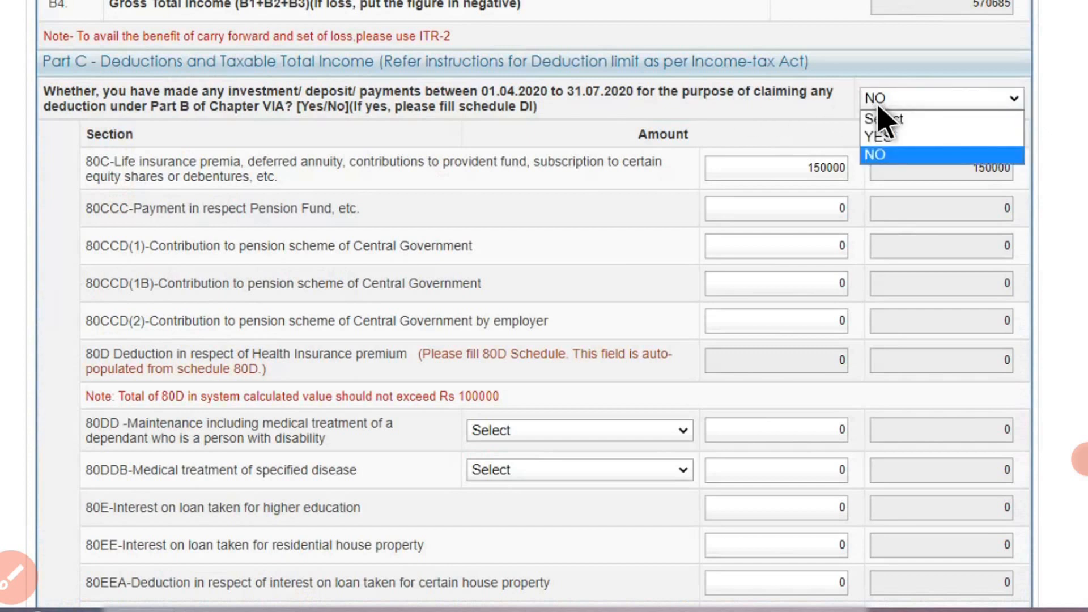
{"action": "left_click", "coordinate": [873, 157]}
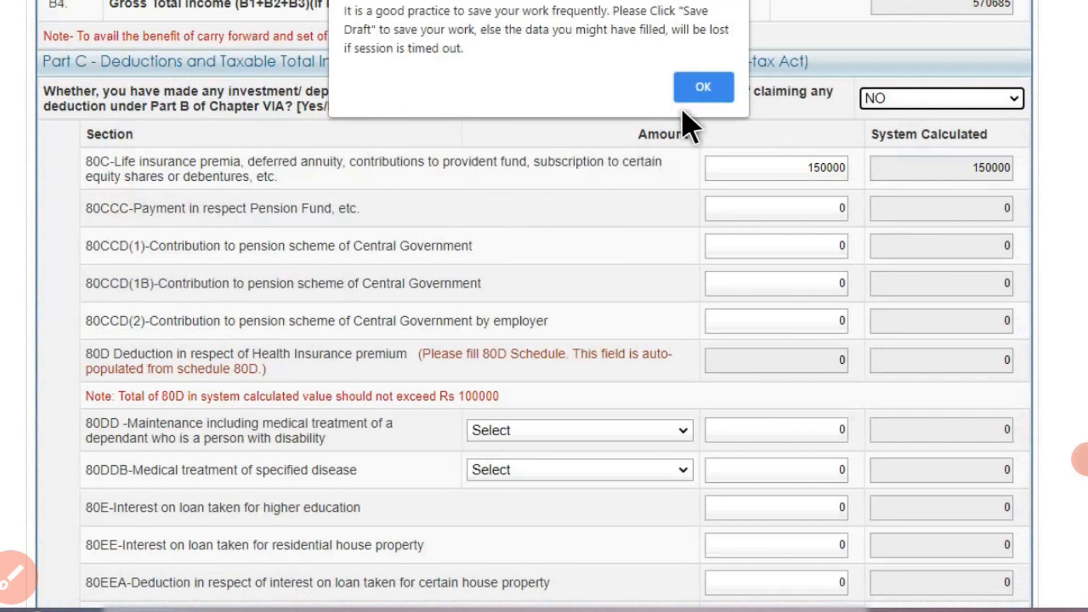
{"action": "left_click", "coordinate": [700, 95]}
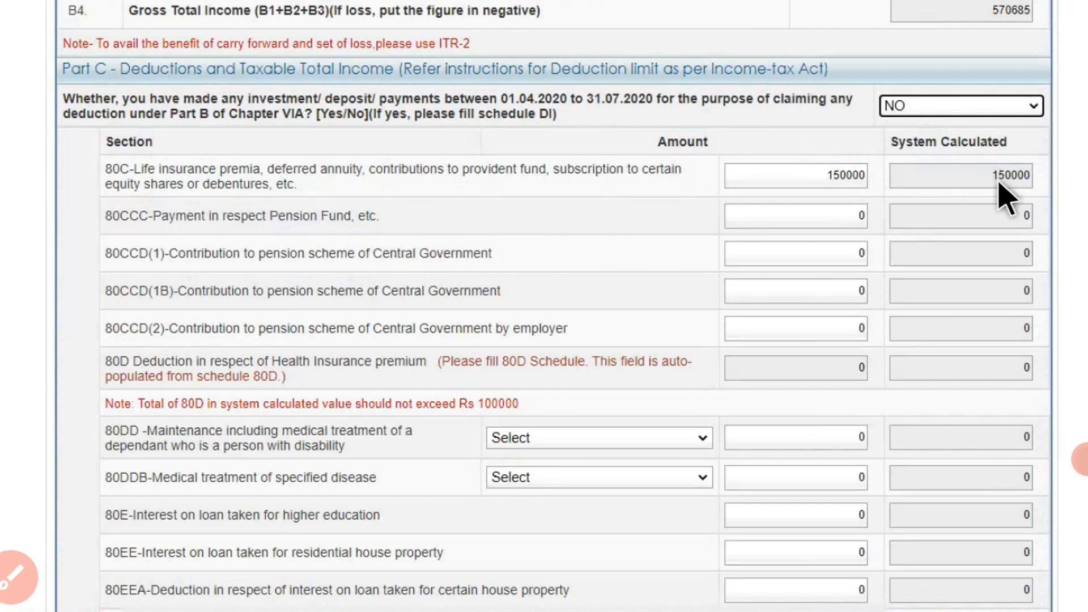
- Enter 180000 as the section 80C deduction amount and reduce it to 18000
{"action": "left_click", "coordinate": [840, 179]}
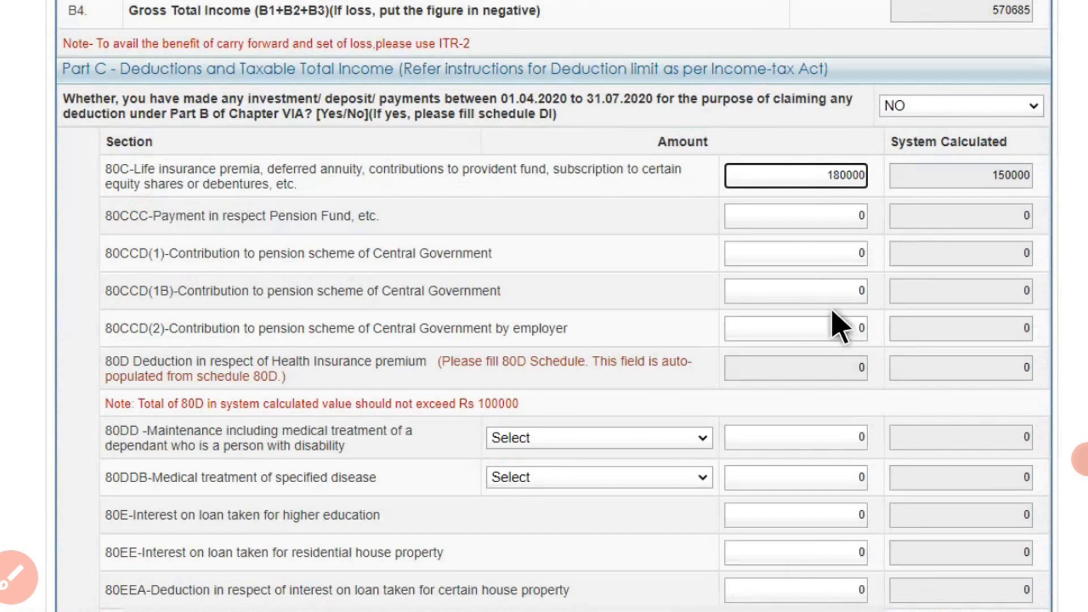
{"action": "left_click", "coordinate": [858, 293]}
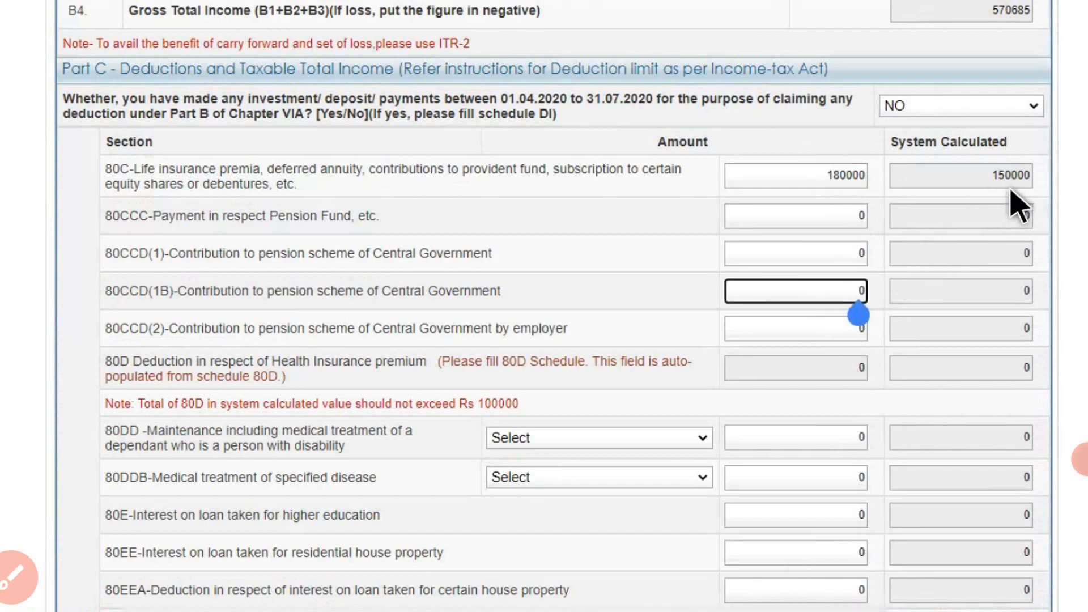
{"action": "left_click", "coordinate": [840, 178]}
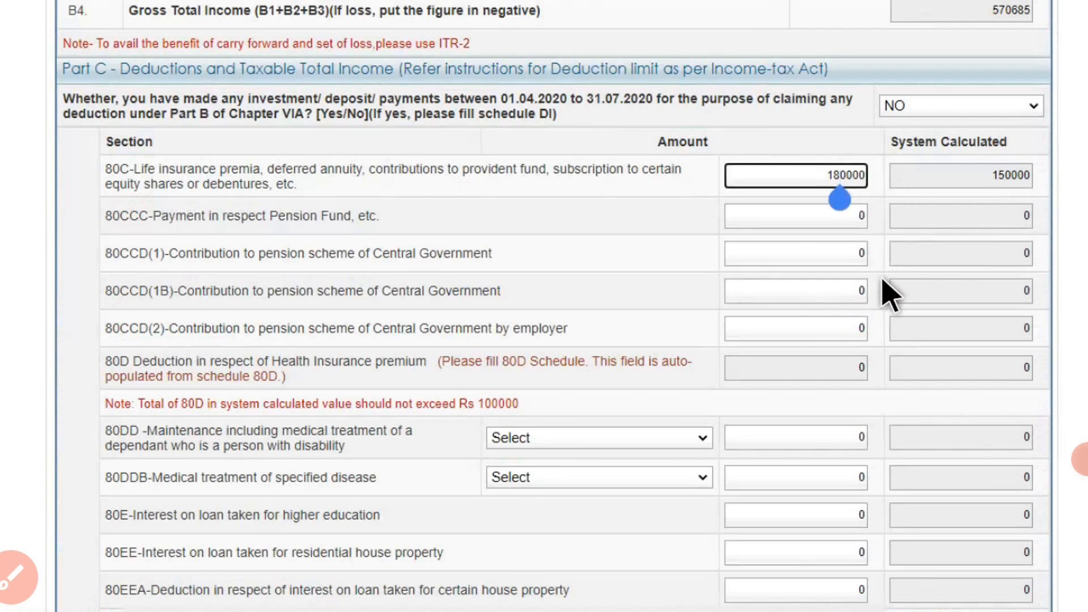
{"action": "key", "text": "Delete"}
{"action": "left_click", "coordinate": [859, 296]}
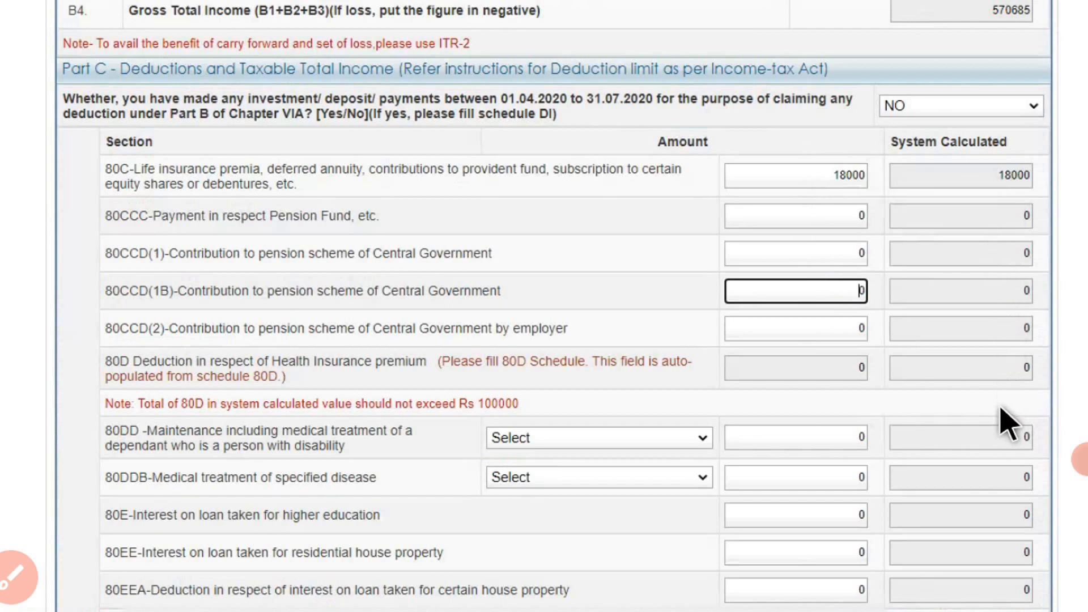
- Examine the remaining Chapter VI-A deduction sections and the available choices for nature of exempt income
{"action": "scroll", "coordinate": [1000, 423], "scroll_direction": "down", "scroll_amount": 5}
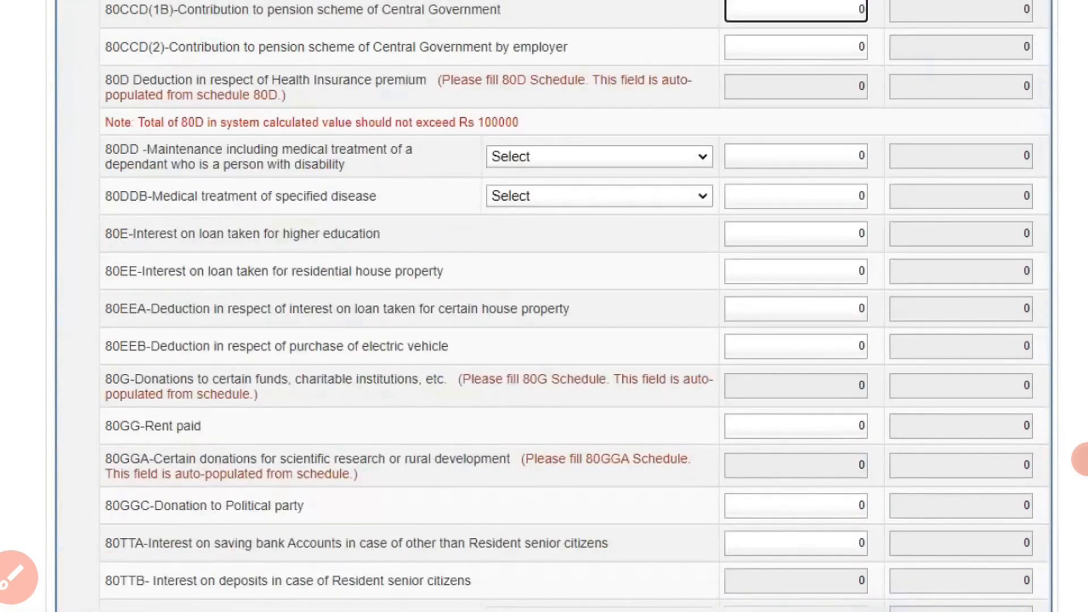
{"action": "scroll", "coordinate": [575, 306], "scroll_direction": "down", "scroll_amount": 2}
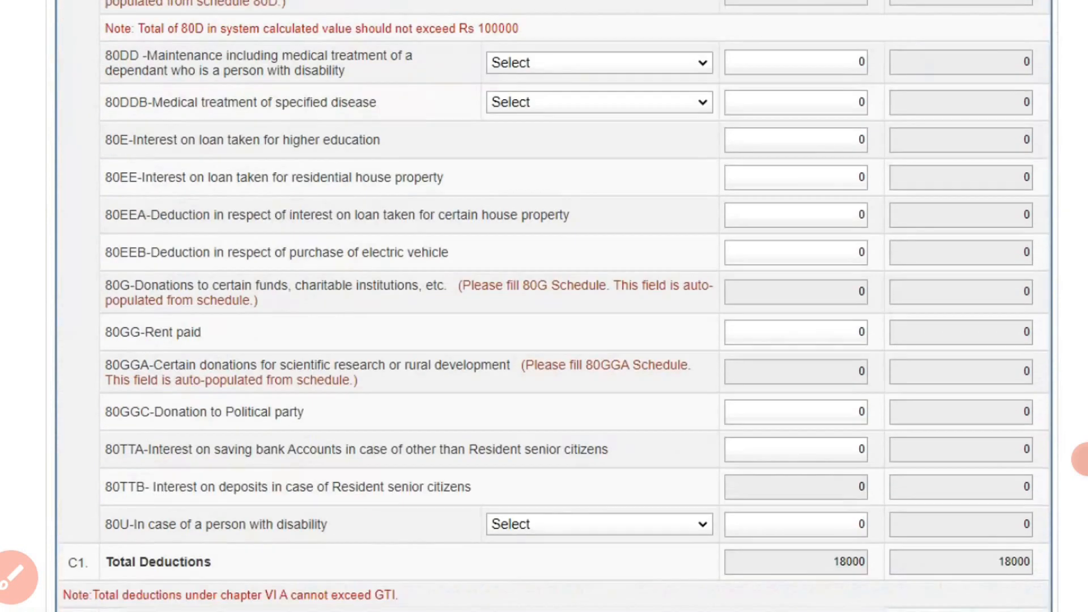
{"action": "scroll", "coordinate": [544, 306], "scroll_direction": "down", "scroll_amount": 2}
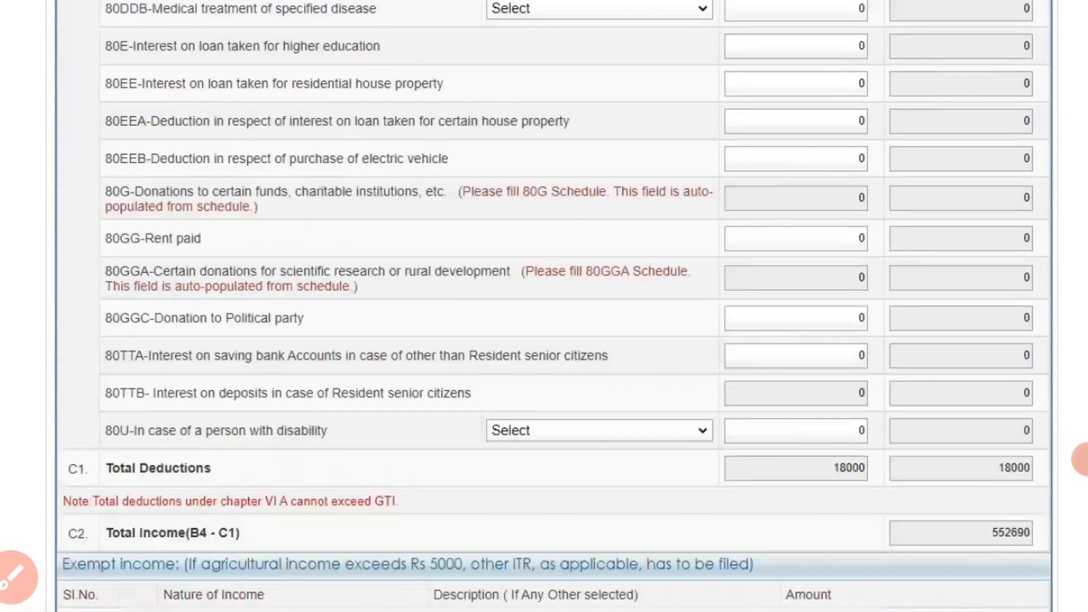
{"action": "scroll", "coordinate": [544, 306], "scroll_direction": "down", "scroll_amount": 4}
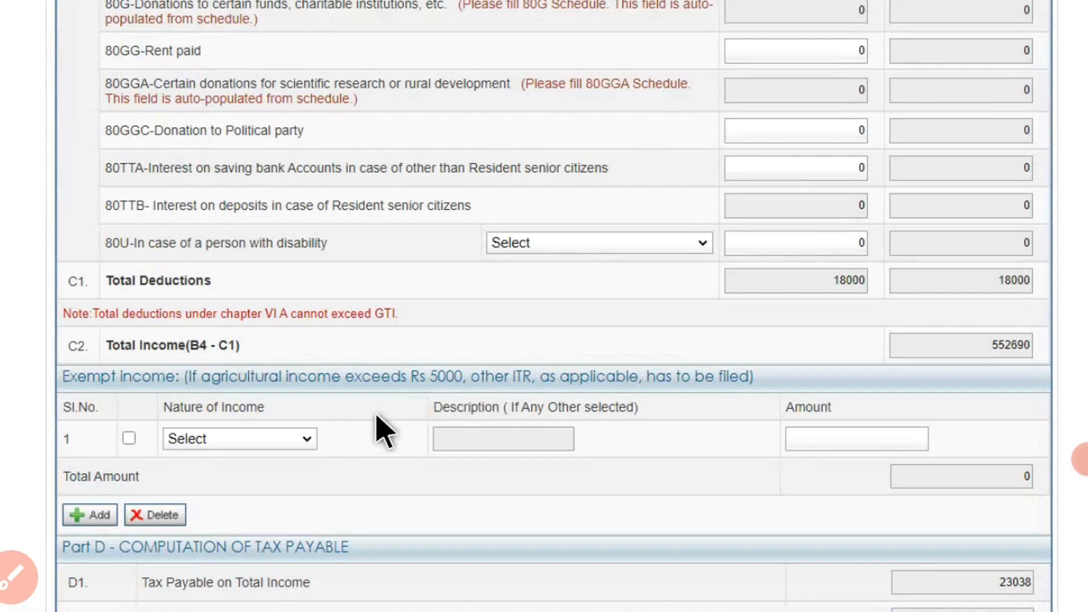
{"action": "left_click", "coordinate": [306, 440]}
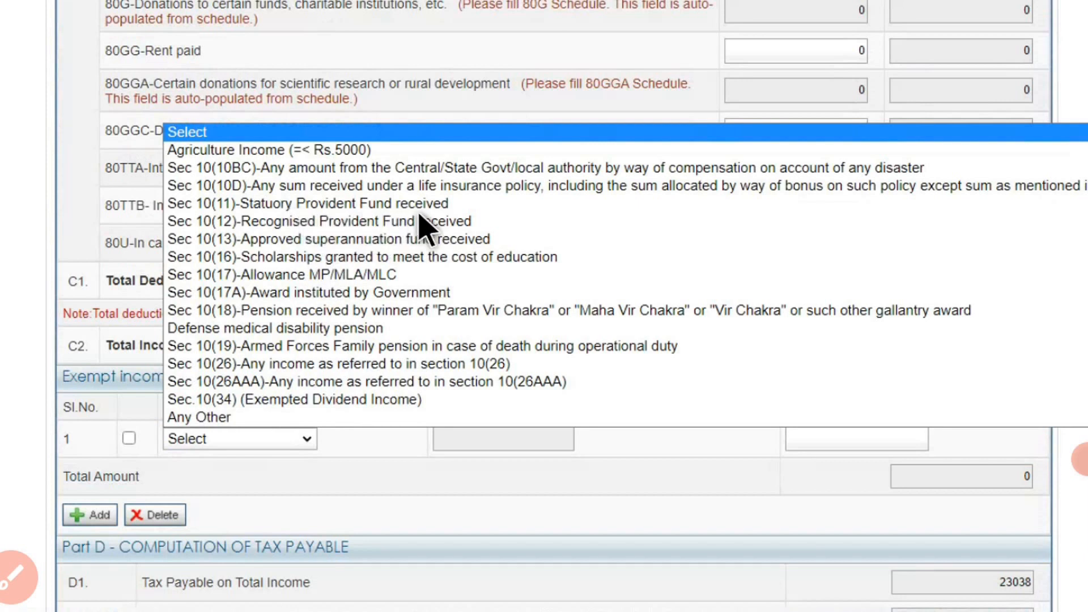
{"action": "left_click", "coordinate": [307, 442]}
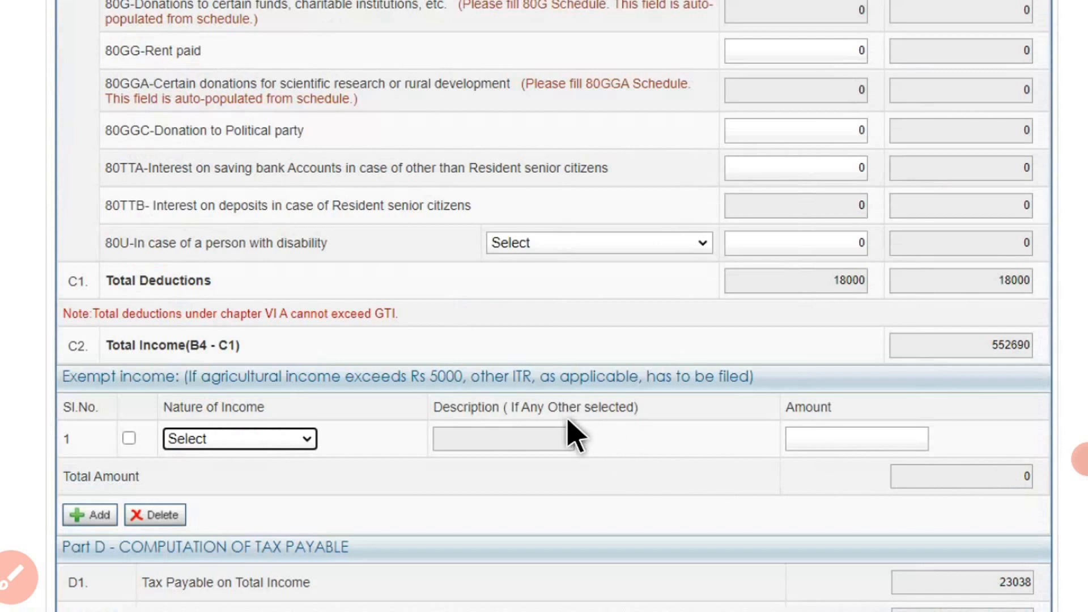
- Compare the total income in C2 with the tax payable and rebate u/s 87A lines in Part D
{"action": "scroll", "coordinate": [575, 436], "scroll_direction": "down", "scroll_amount": 2}
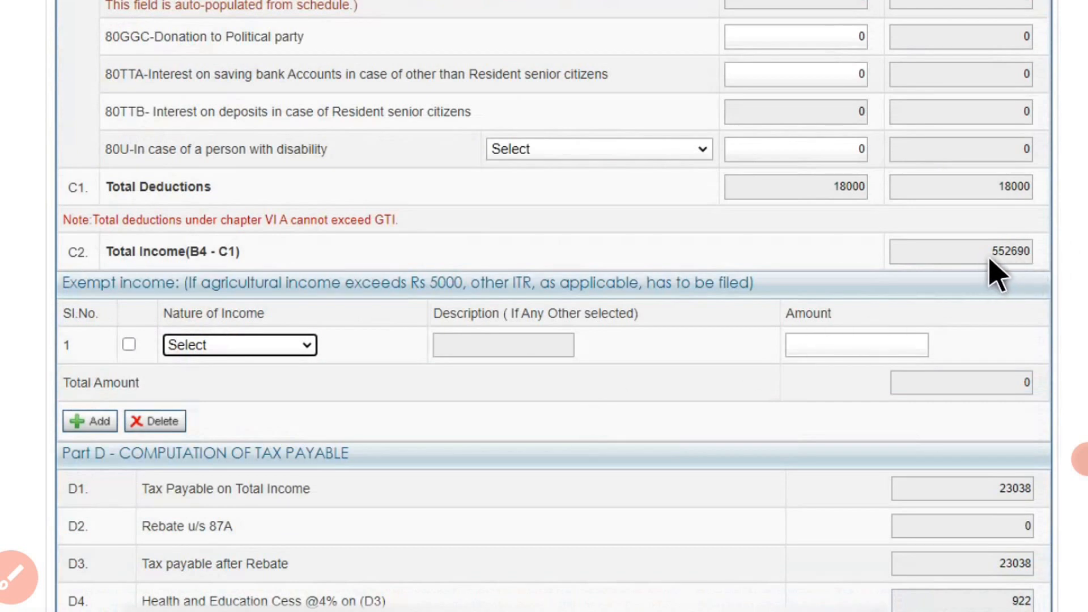
{"action": "scroll", "coordinate": [996, 276], "scroll_direction": "down", "scroll_amount": 1}
{"action": "scroll", "coordinate": [996, 276], "scroll_direction": "down", "scroll_amount": 5}
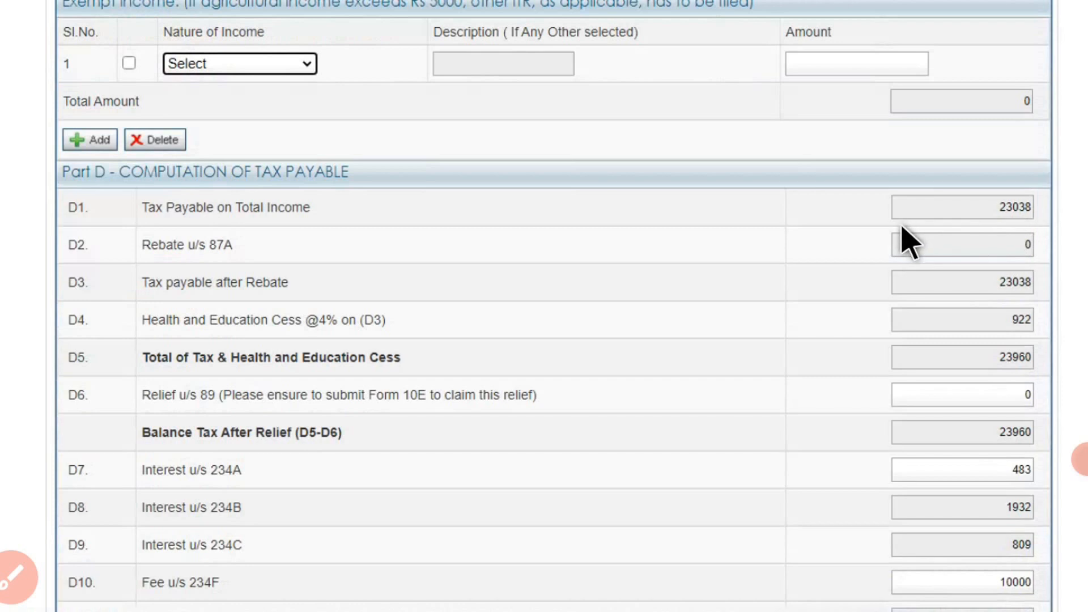
{"action": "scroll", "coordinate": [907, 243], "scroll_direction": "up", "scroll_amount": 6}
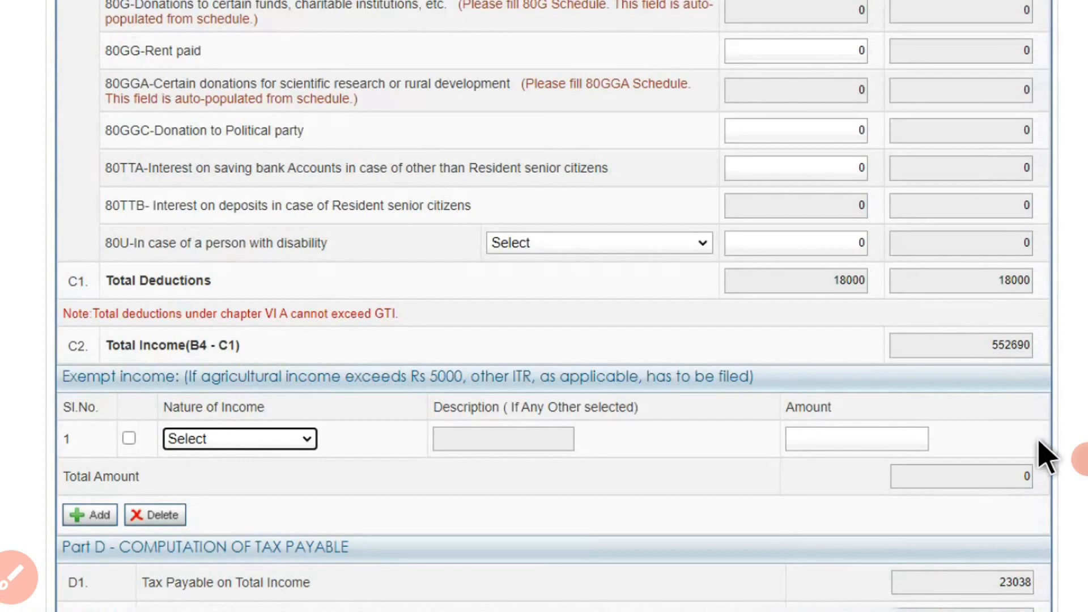
{"action": "scroll", "coordinate": [1045, 456], "scroll_direction": "down", "scroll_amount": 3}
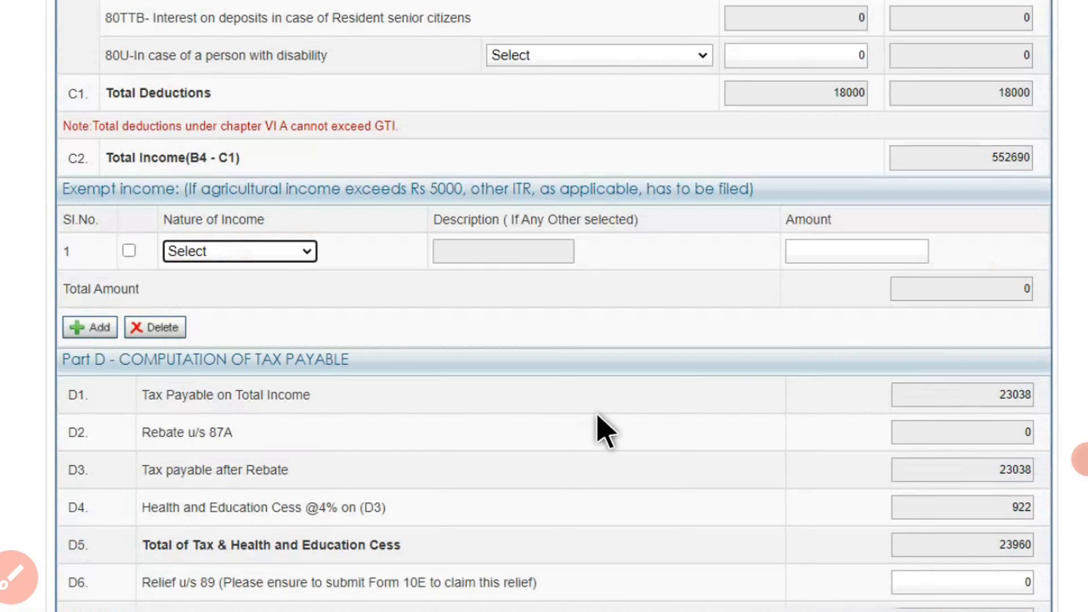
- Set the section 80C deduction amount to 180000 in Part C
{"action": "scroll", "coordinate": [598, 419], "scroll_direction": "up", "scroll_amount": 5}
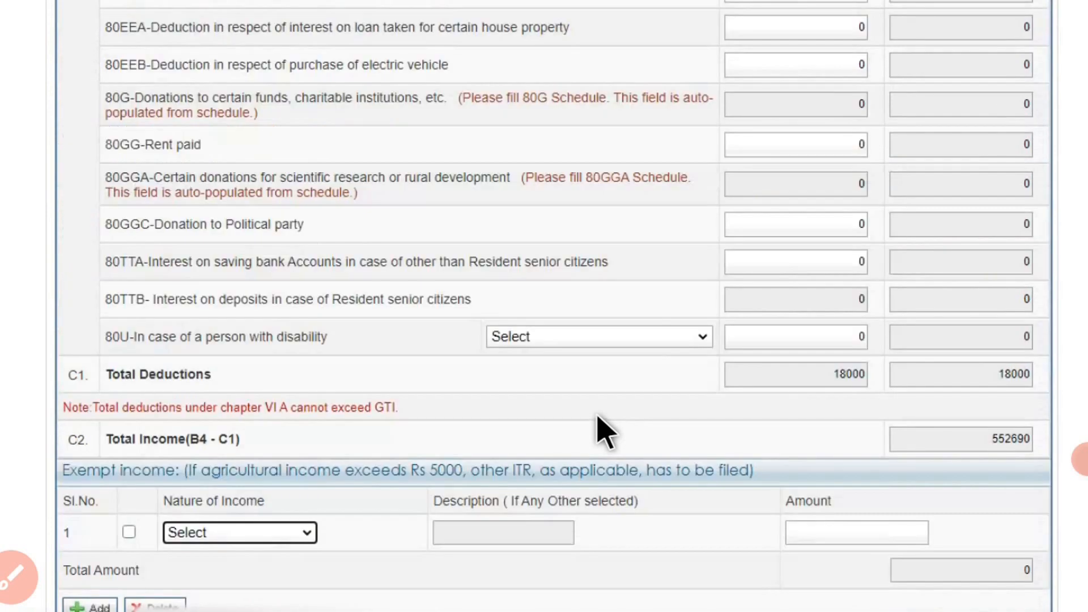
{"action": "scroll", "coordinate": [604, 432], "scroll_direction": "up", "scroll_amount": 5}
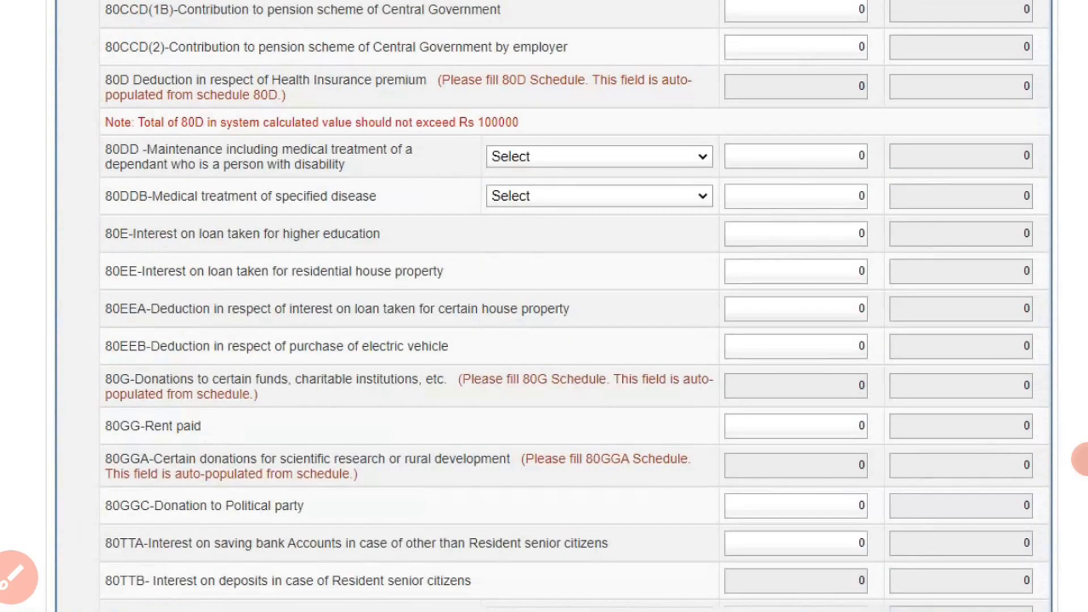
{"action": "scroll", "coordinate": [575, 306], "scroll_direction": "up", "scroll_amount": 2}
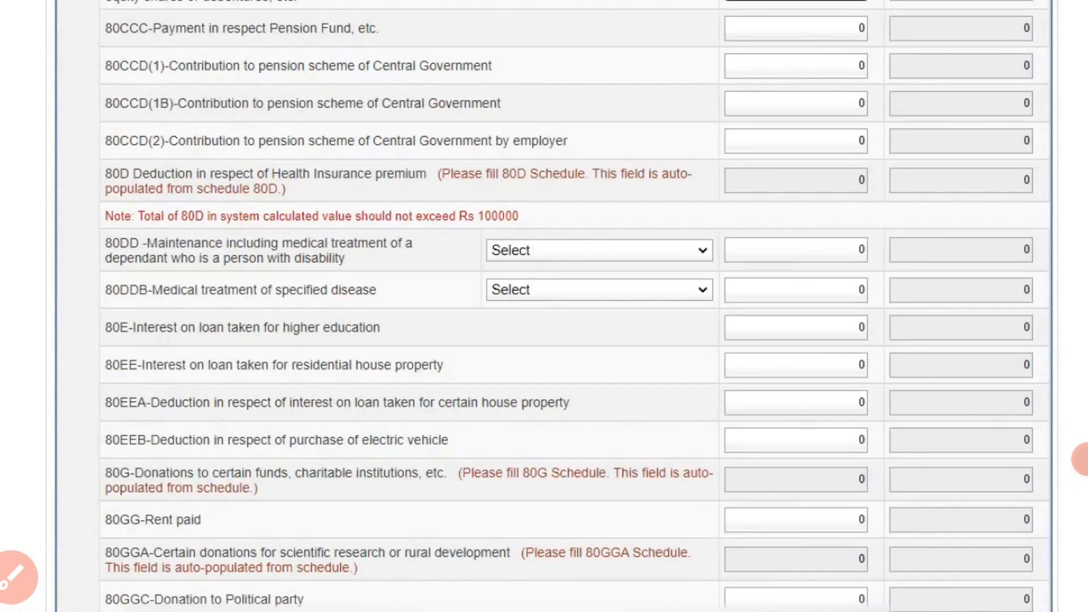
{"action": "left_click", "coordinate": [796, 141]}
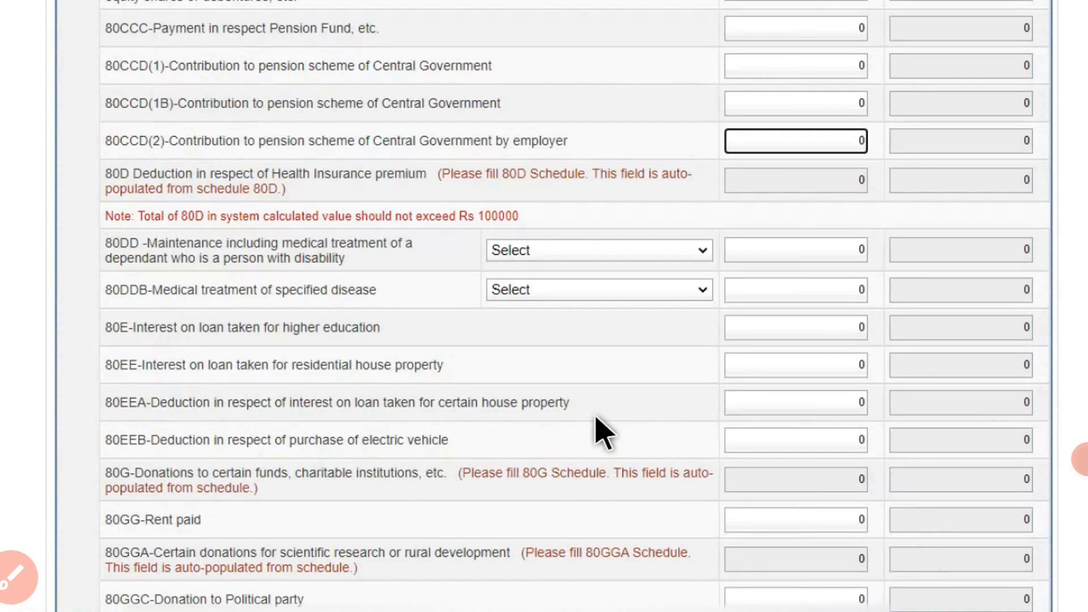
- Review the recalculated total income and the Part D computation, including rebate u/s 87A, fee u/s 234F and total tax
{"action": "scroll", "coordinate": [596, 418], "scroll_direction": "down", "scroll_amount": 8}
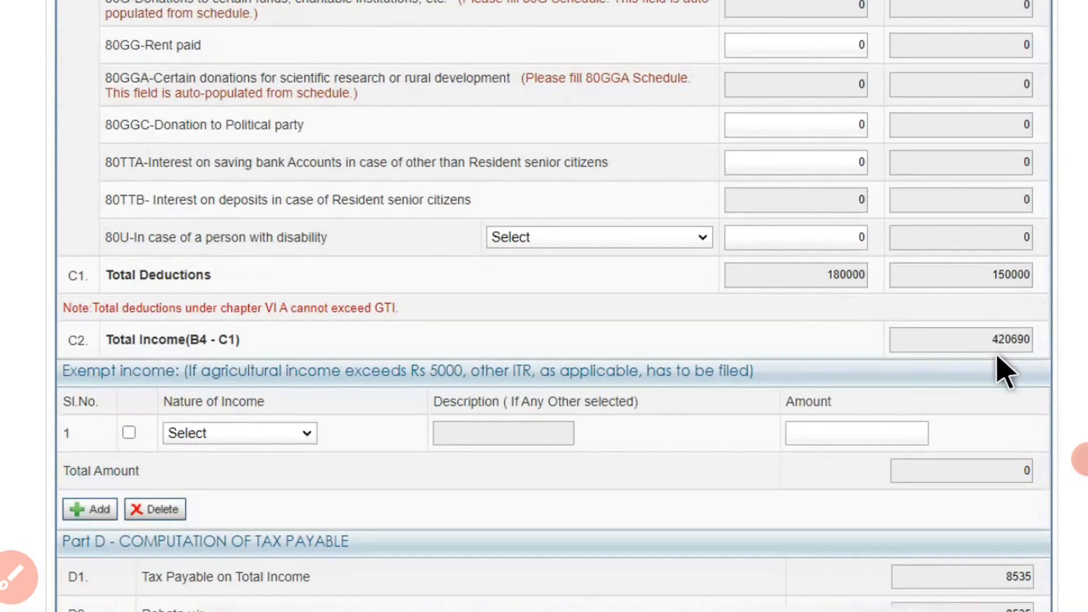
{"action": "scroll", "coordinate": [1003, 371], "scroll_direction": "down", "scroll_amount": 3}
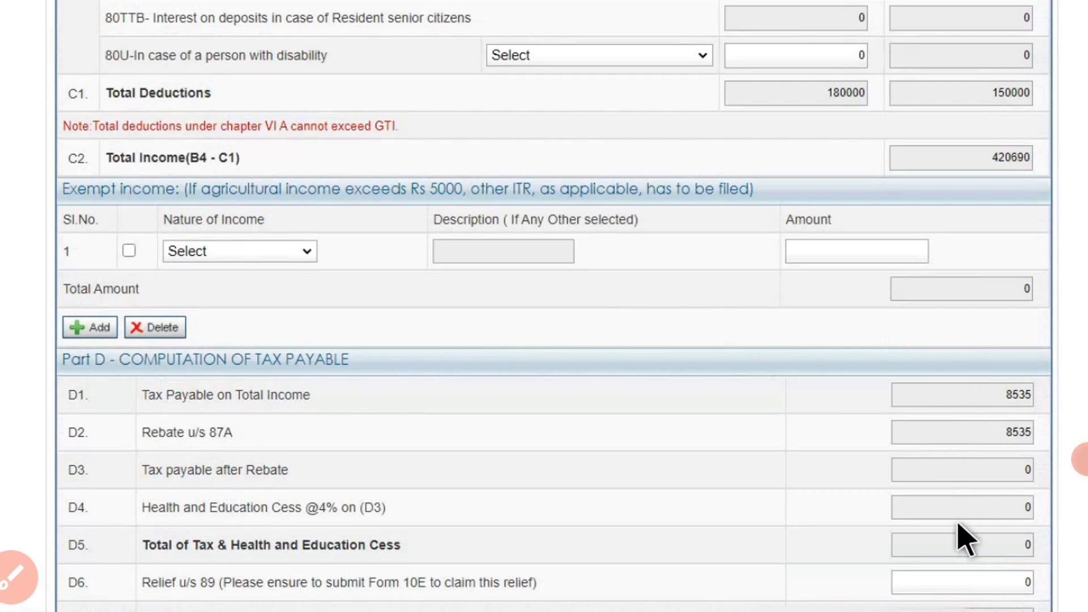
{"action": "scroll", "coordinate": [962, 539], "scroll_direction": "down", "scroll_amount": 5}
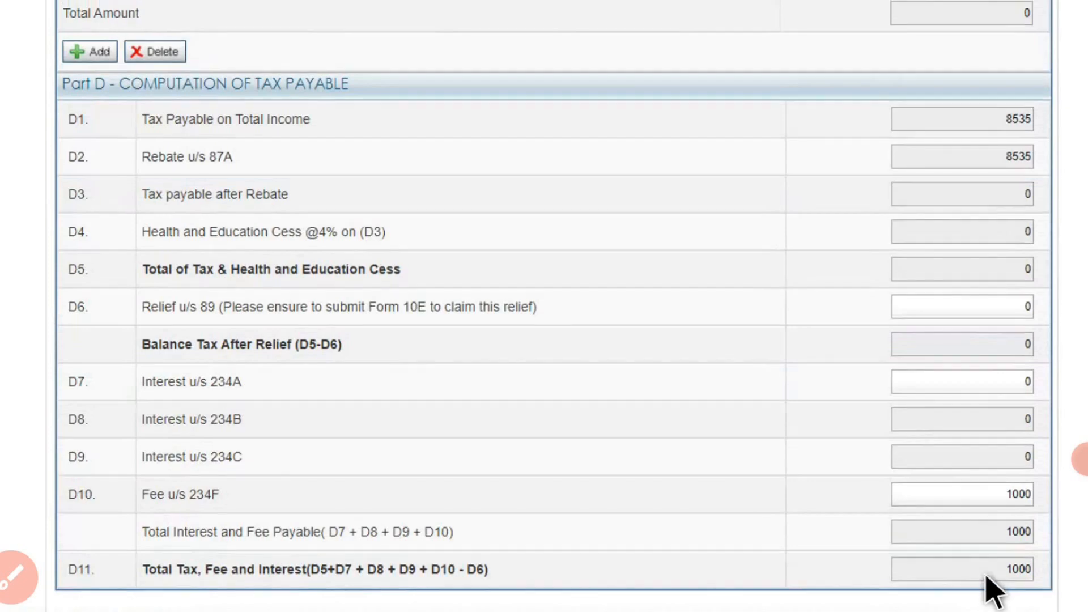
{"action": "scroll", "coordinate": [993, 592], "scroll_direction": "up", "scroll_amount": 15}
{"action": "scroll", "coordinate": [993, 592], "scroll_direction": "up", "scroll_amount": 5}
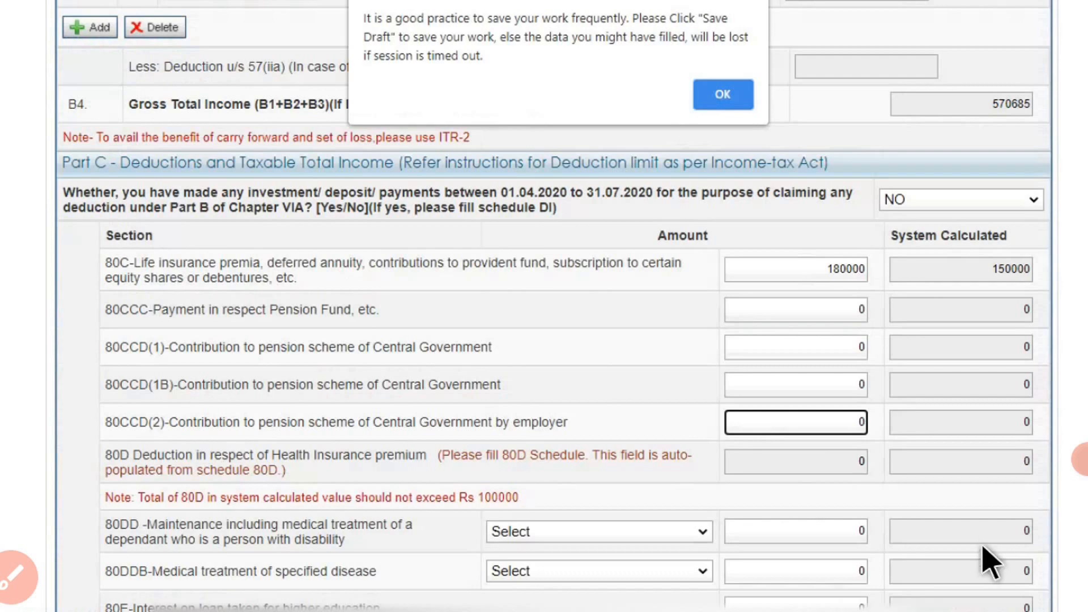
- Dismiss the save reminder and add a second deductor row to Sch-TDS 1 in the Tax Details section
{"action": "left_click", "coordinate": [715, 103]}
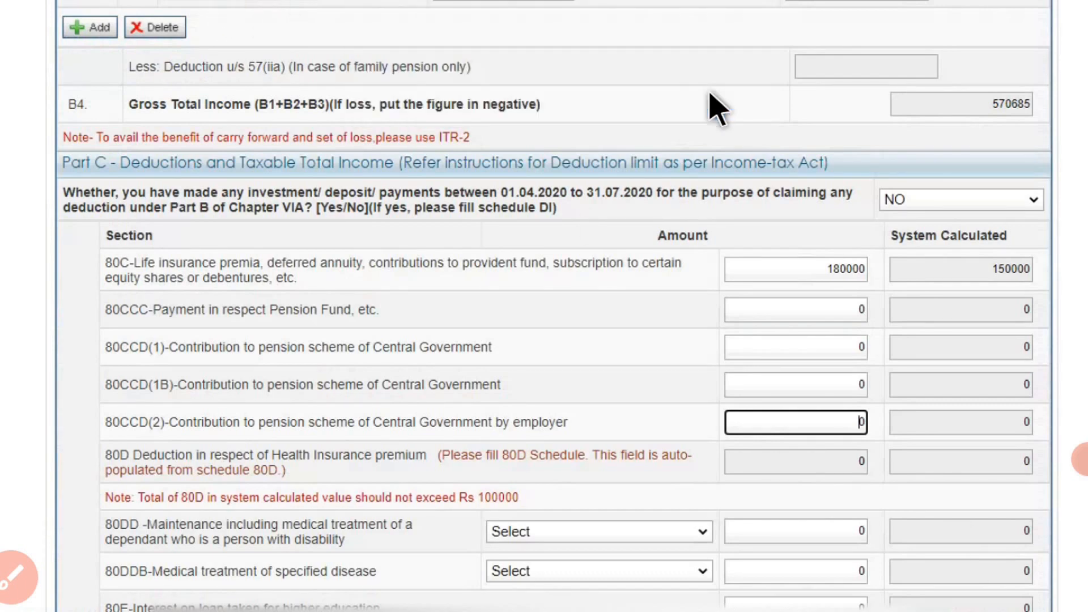
{"action": "scroll", "coordinate": [716, 107], "scroll_direction": "up", "scroll_amount": 5}
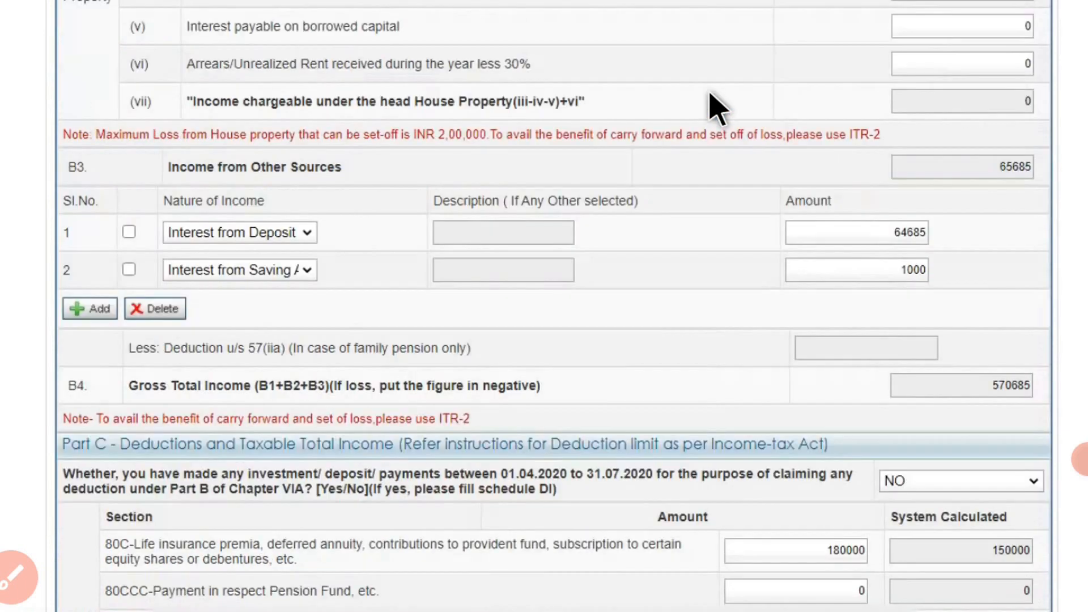
{"action": "scroll", "coordinate": [715, 108], "scroll_direction": "up", "scroll_amount": 9}
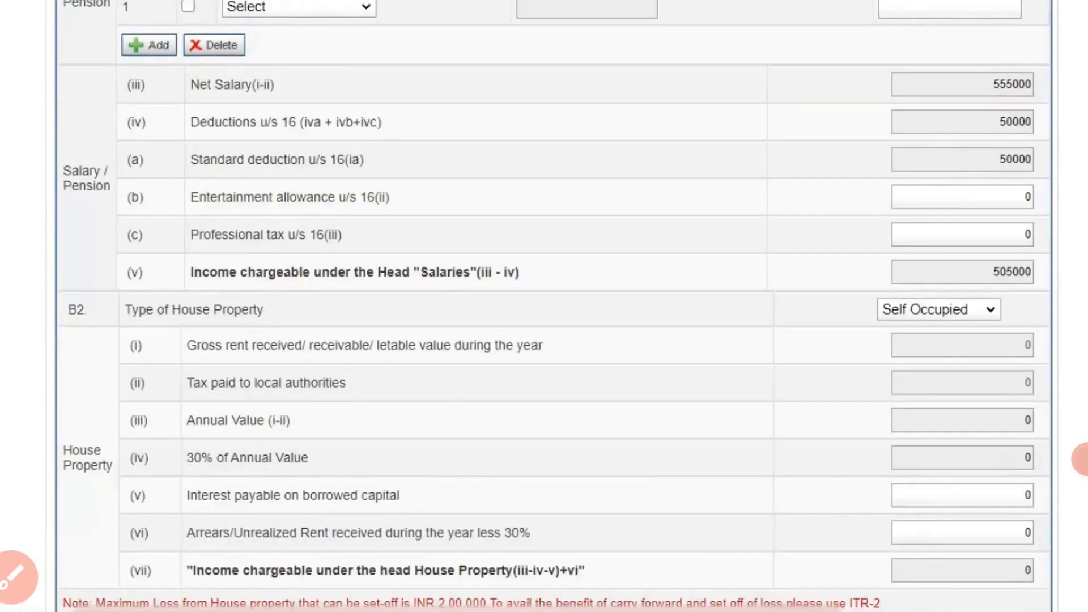
{"action": "scroll", "coordinate": [544, 306], "scroll_direction": "up", "scroll_amount": 6}
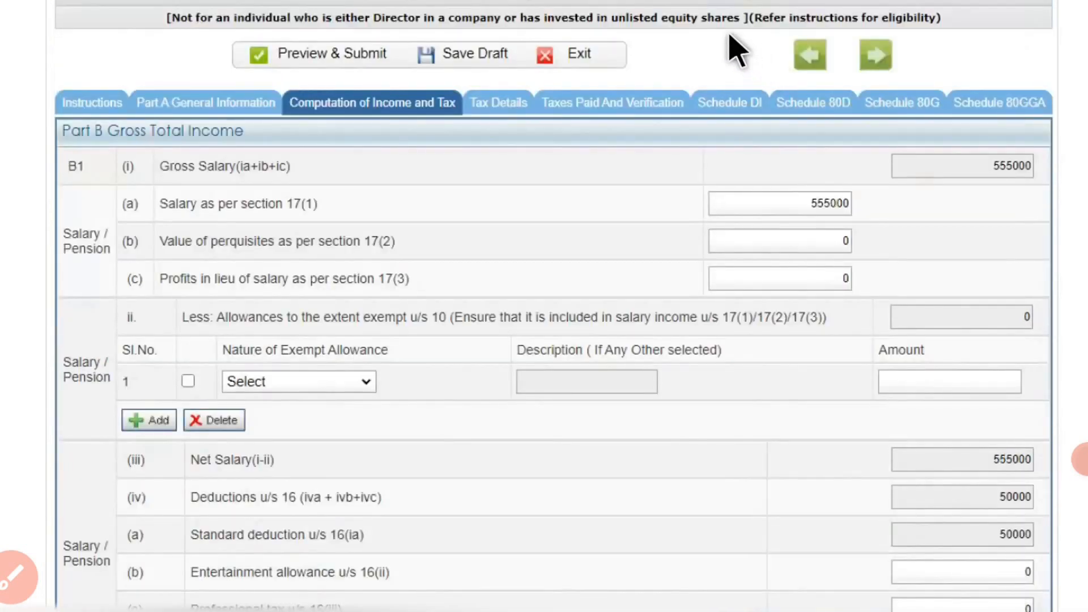
{"action": "left_click", "coordinate": [484, 101]}
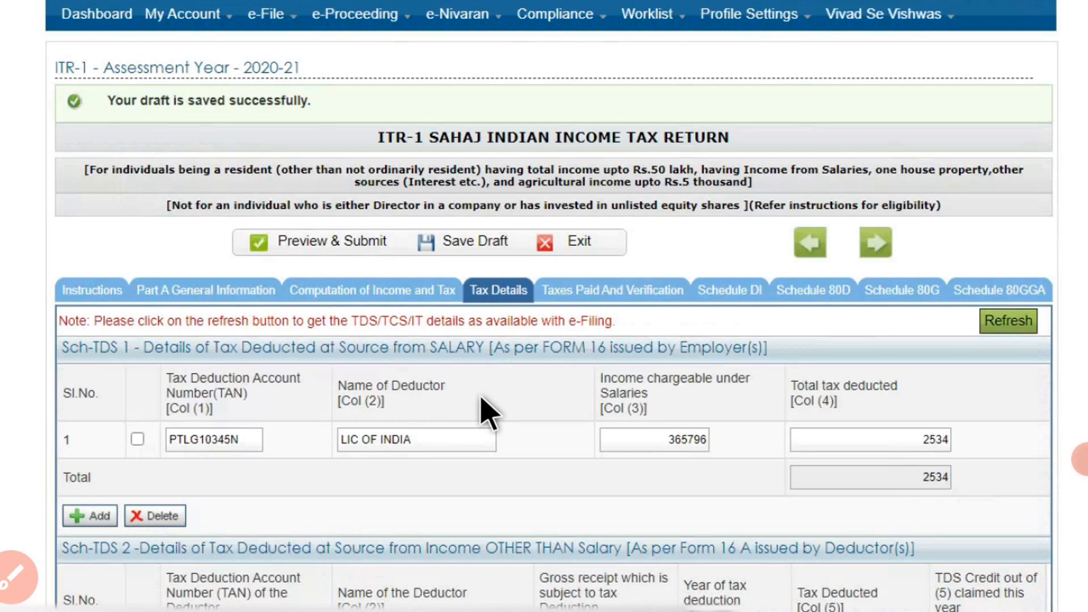
{"action": "scroll", "coordinate": [488, 414], "scroll_direction": "down", "scroll_amount": 3}
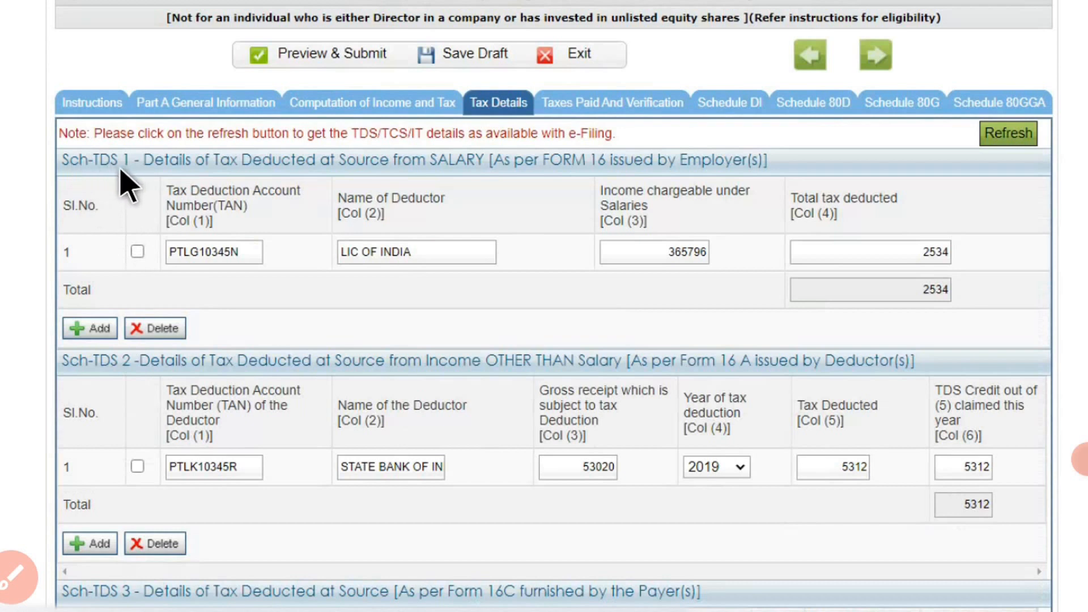
{"action": "left_click", "coordinate": [92, 330]}
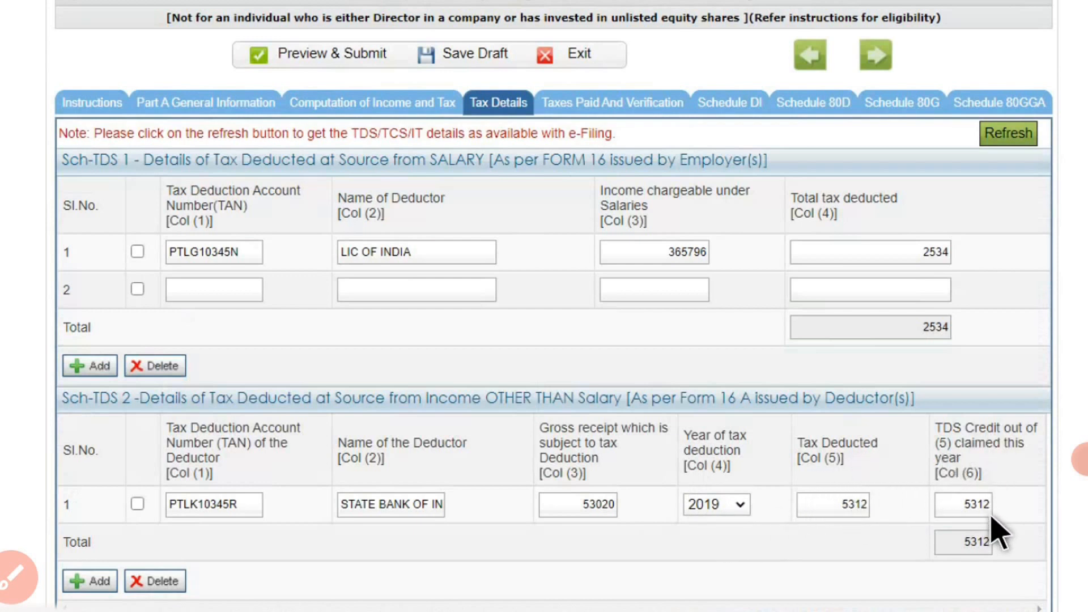
- Review the Sch-TDS 3, Sch TCS and Sch IT tax payment schedules and save the return as a draft
{"action": "scroll", "coordinate": [996, 533], "scroll_direction": "down", "scroll_amount": 6}
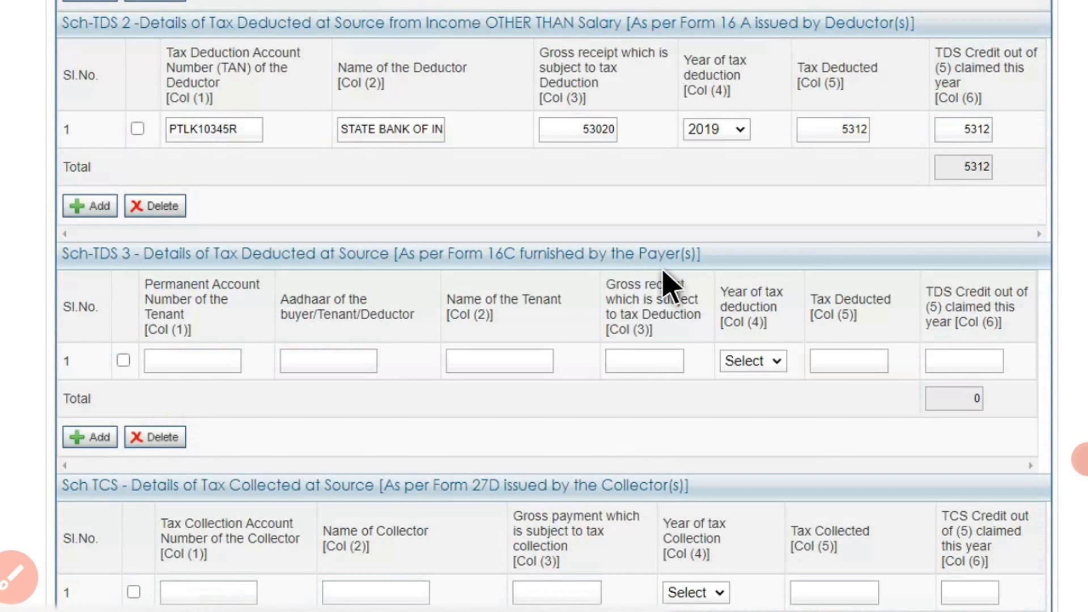
{"action": "scroll", "coordinate": [669, 284], "scroll_direction": "down", "scroll_amount": 3}
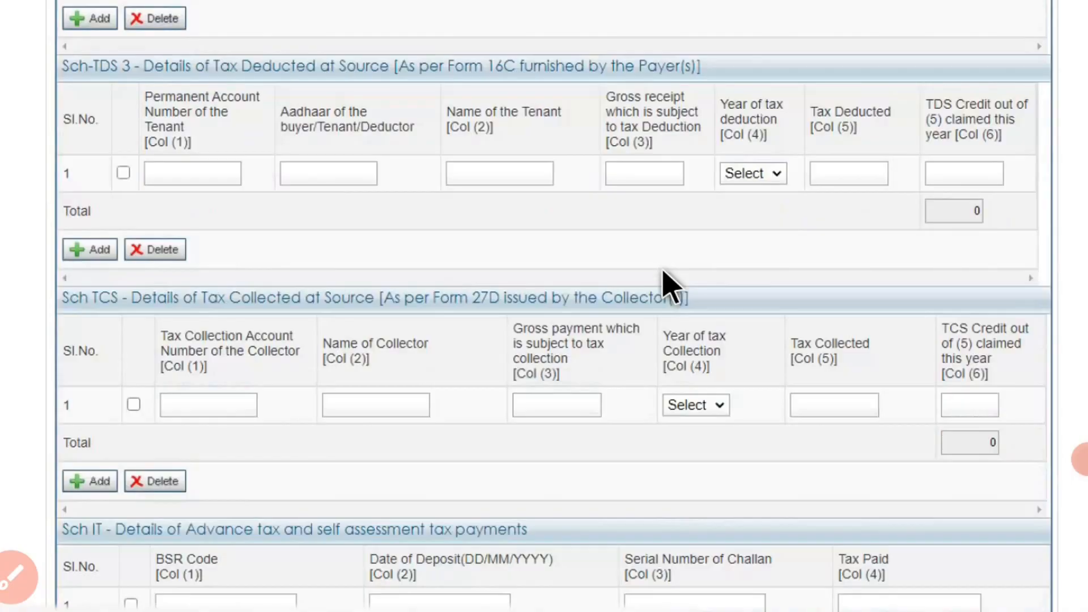
{"action": "scroll", "coordinate": [669, 286], "scroll_direction": "down", "scroll_amount": 2}
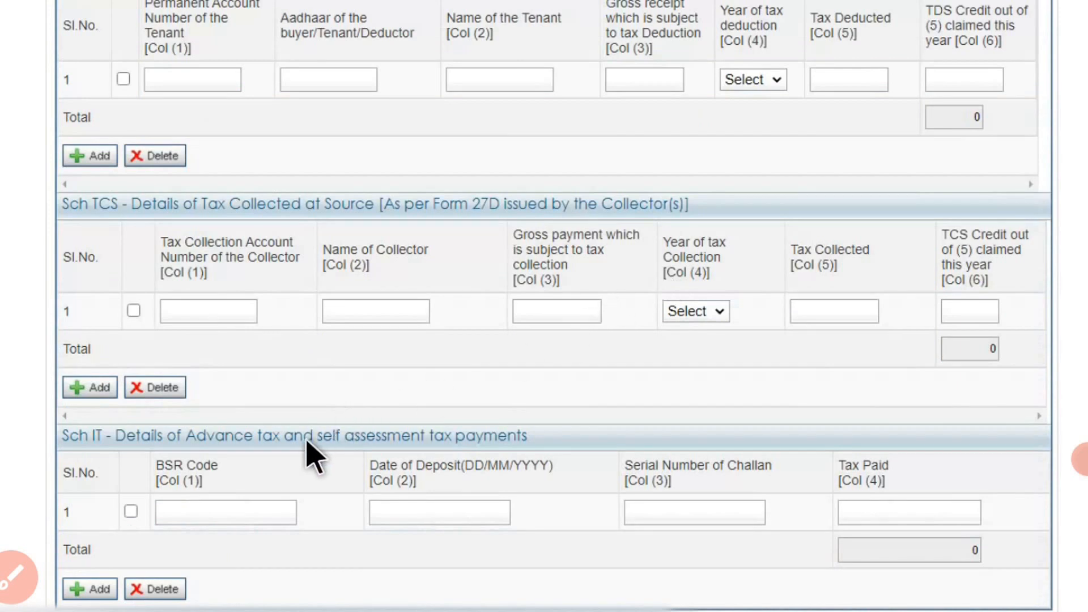
{"action": "scroll", "coordinate": [307, 441], "scroll_direction": "down", "scroll_amount": 4}
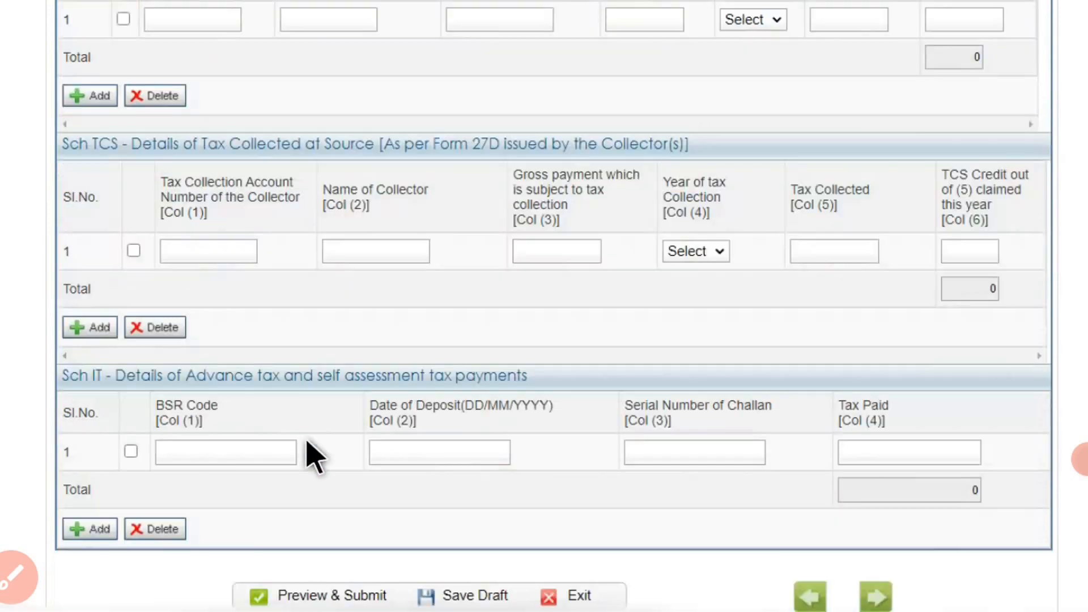
{"action": "scroll", "coordinate": [311, 449], "scroll_direction": "up", "scroll_amount": 2}
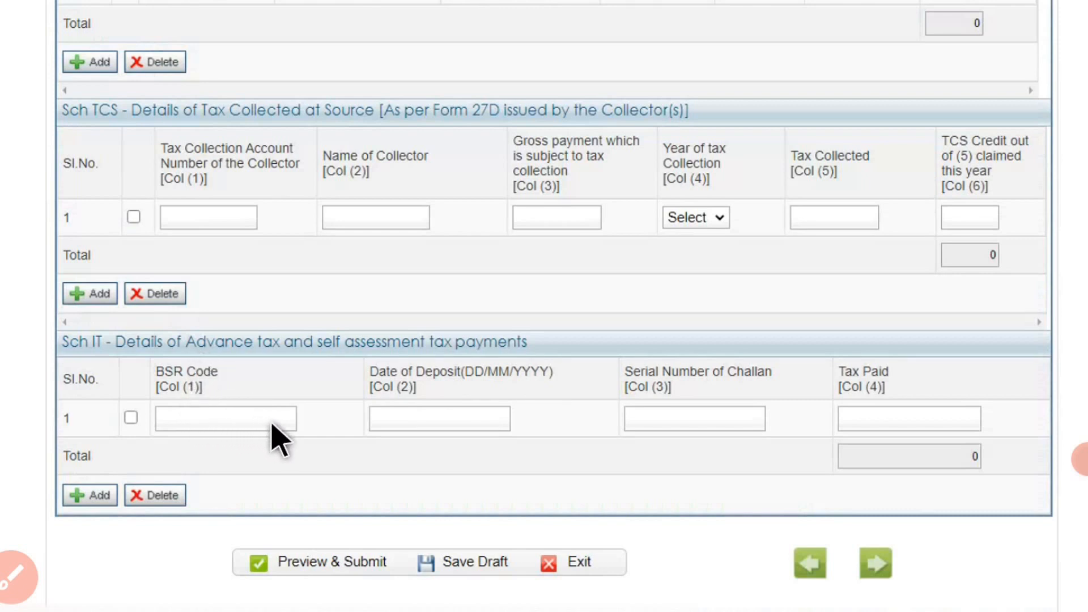
{"action": "left_click", "coordinate": [458, 573]}
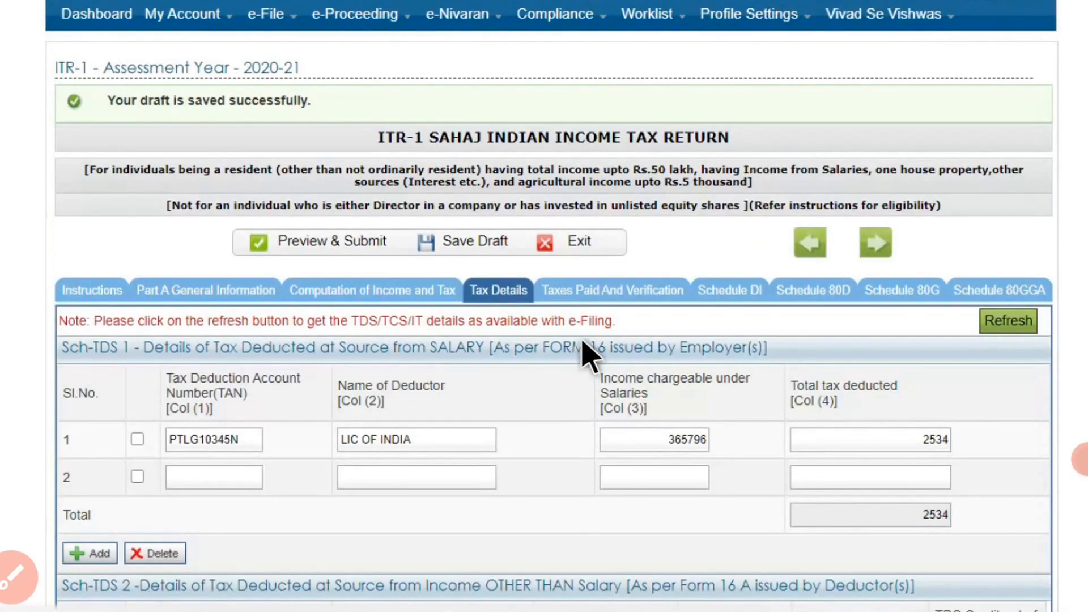
- Compare the total TDS claimed under Taxes Paid And Verification with the tax deducted in Sch-TDS 1 and Sch-TDS 2
{"action": "left_click", "coordinate": [622, 309]}
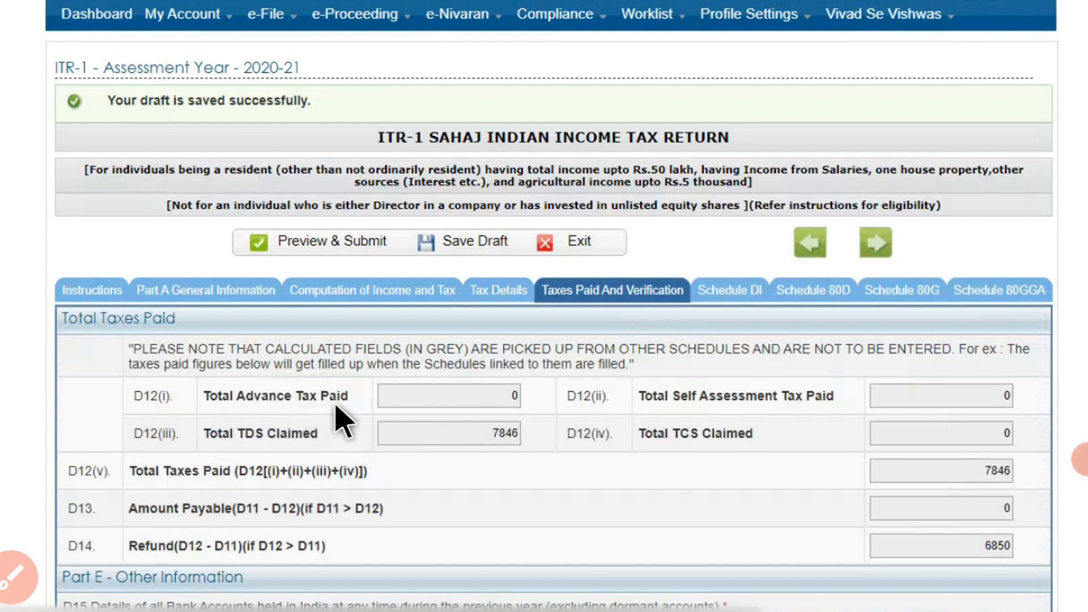
{"action": "left_click", "coordinate": [503, 299]}
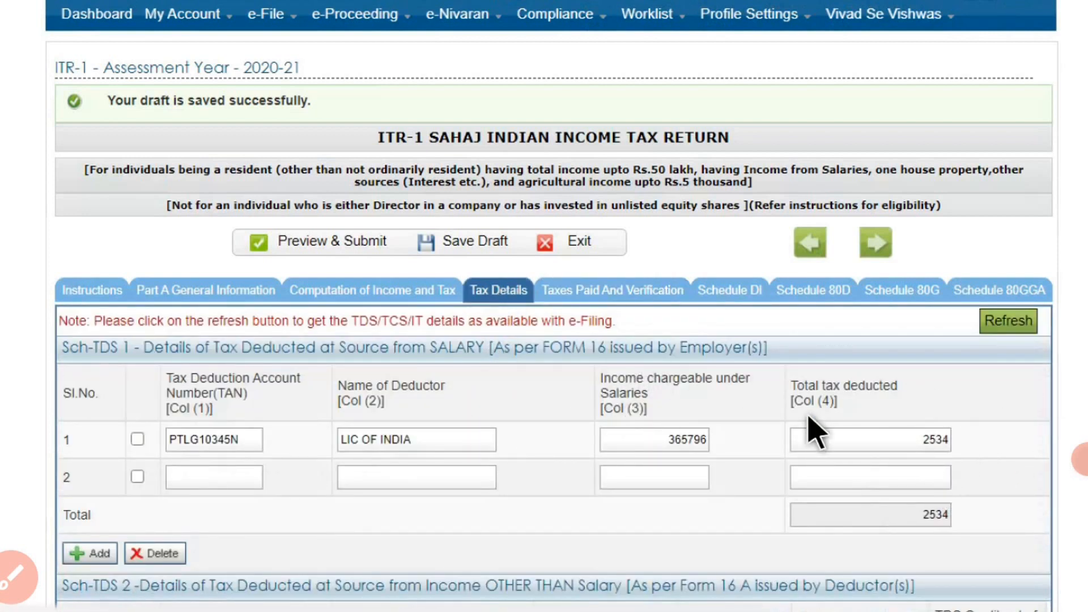
{"action": "scroll", "coordinate": [815, 434], "scroll_direction": "down", "scroll_amount": 5}
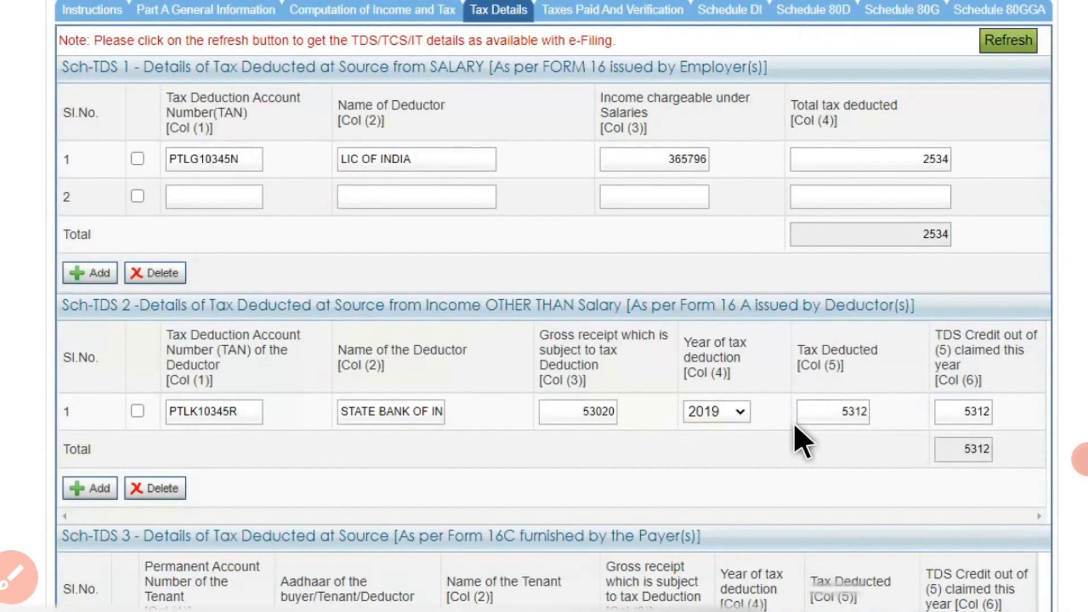
{"action": "scroll", "coordinate": [803, 442], "scroll_direction": "up", "scroll_amount": 2}
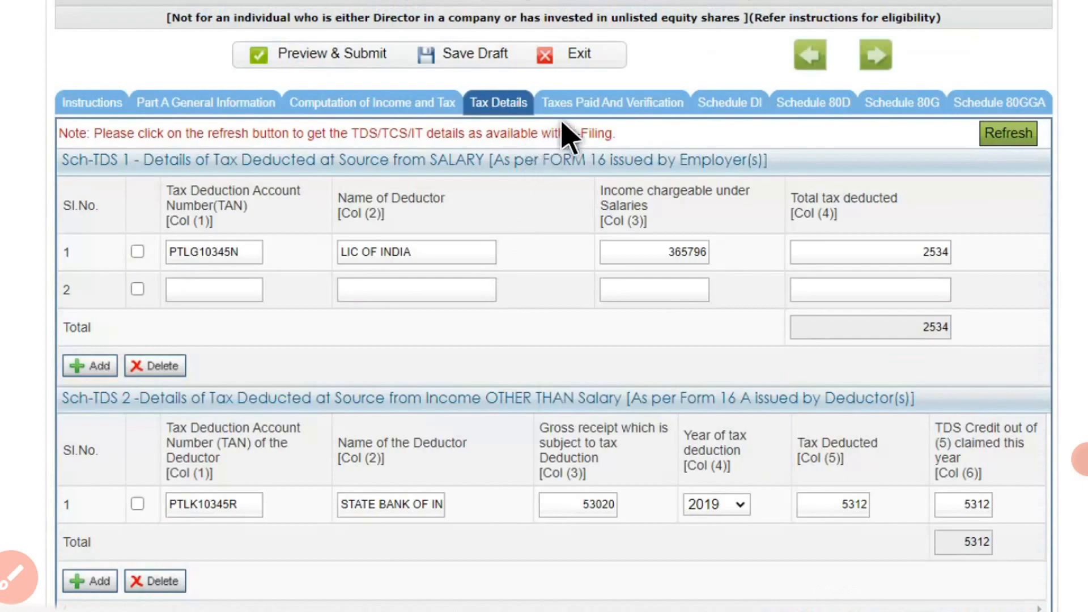
- Examine the taxes paid, amount payable and refund lines, plus the Part E bank account fields for refund credit
{"action": "left_click", "coordinate": [582, 108]}
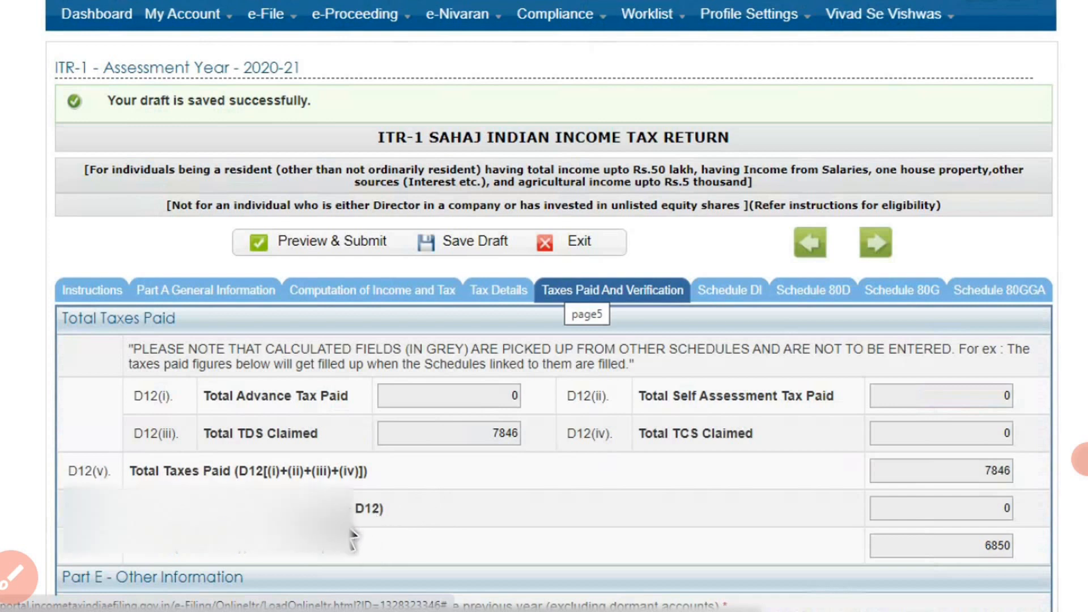
{"action": "scroll", "coordinate": [352, 539], "scroll_direction": "down", "scroll_amount": 3}
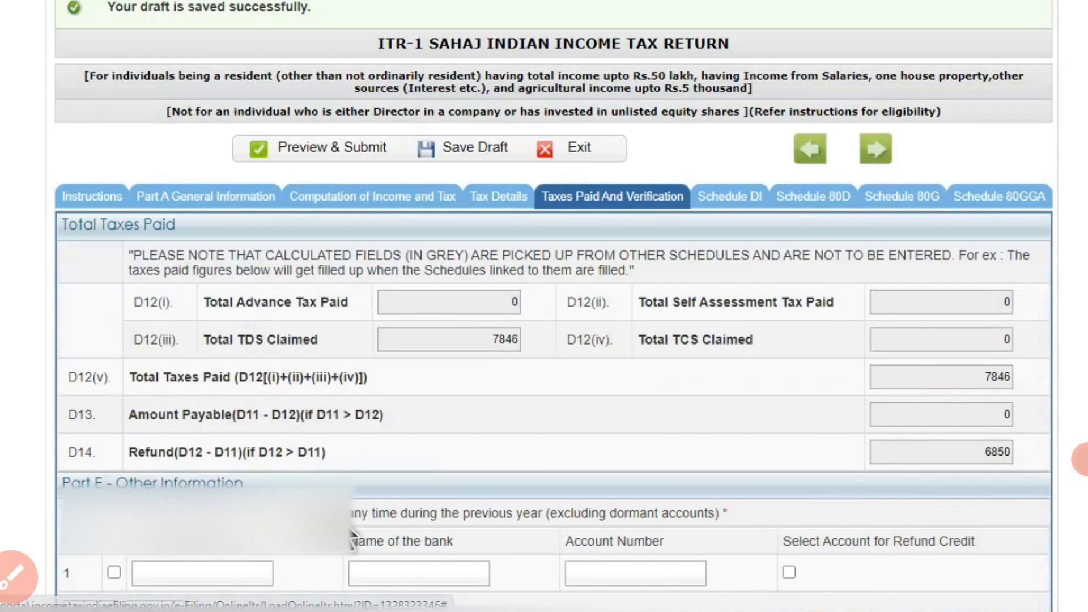
{"action": "scroll", "coordinate": [544, 307], "scroll_direction": "down", "scroll_amount": 2}
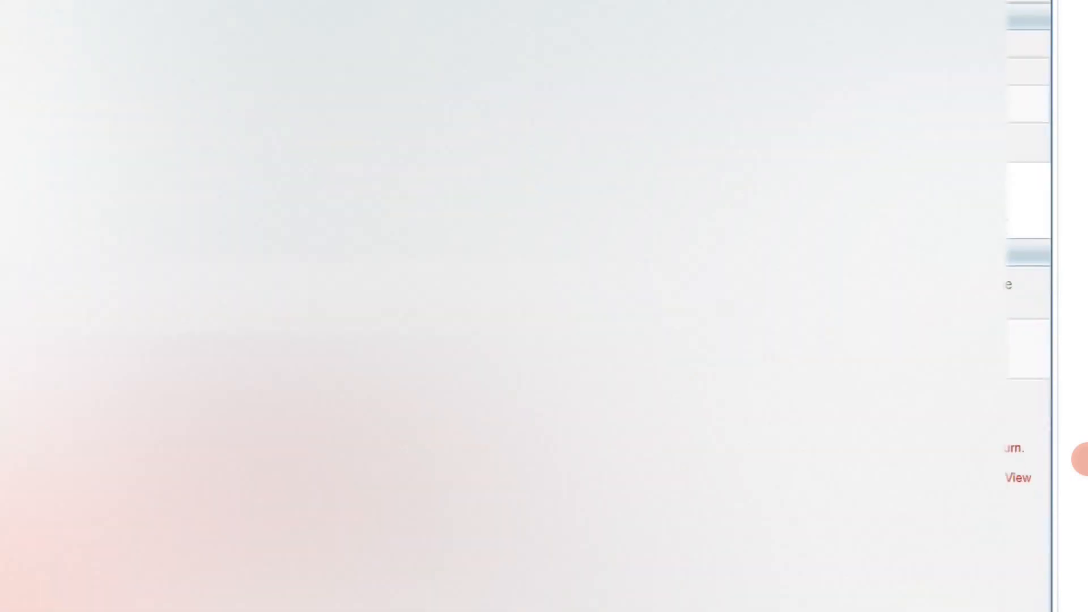
{"action": "scroll", "coordinate": [544, 306], "scroll_direction": "down", "scroll_amount": 3}
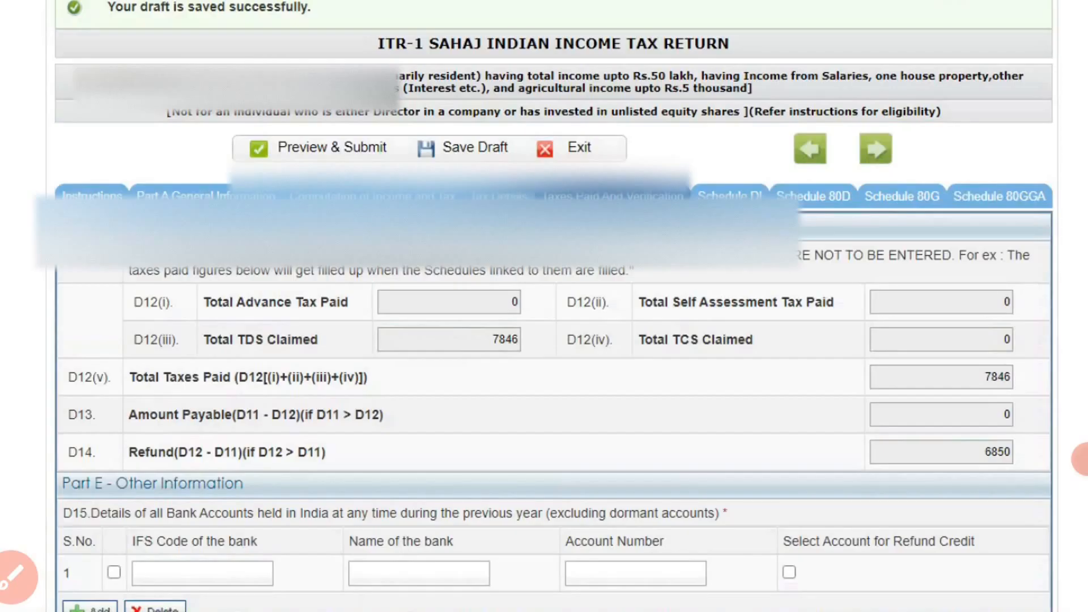
- Examine Schedule DI, Schedule 80D and the Schedule 80G donation tables, and return to Computation of Income and Tax
{"action": "left_click", "coordinate": [729, 196]}
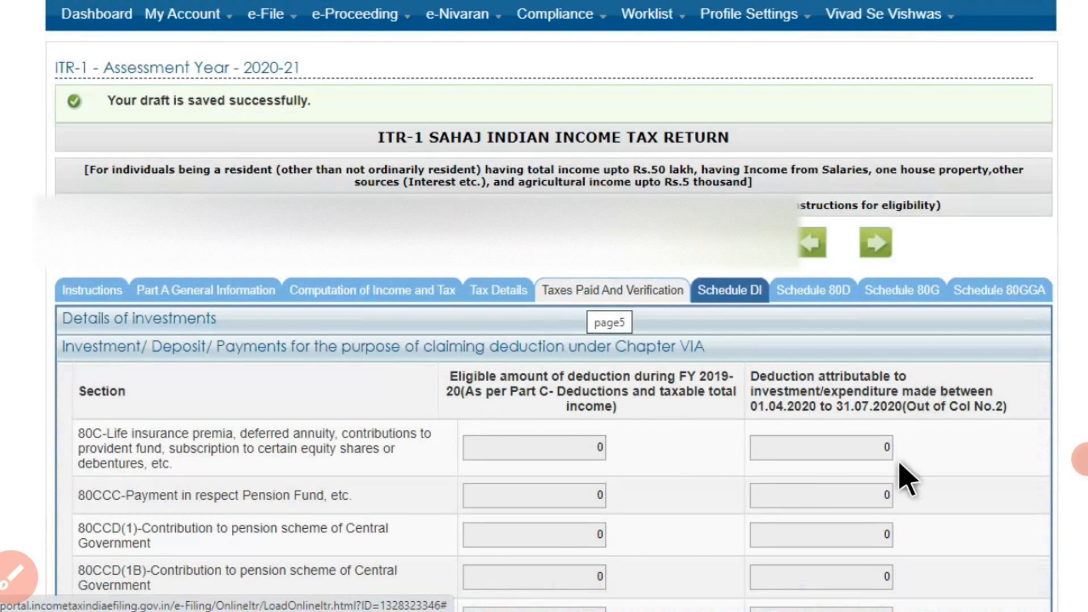
{"action": "left_click", "coordinate": [804, 292]}
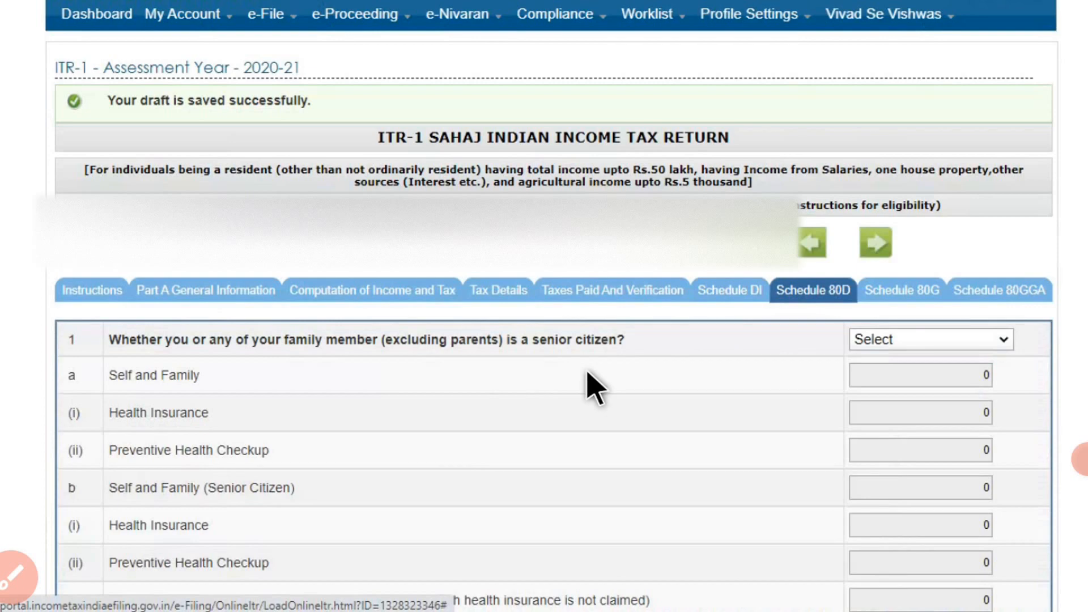
{"action": "scroll", "coordinate": [594, 389], "scroll_direction": "down", "scroll_amount": 3}
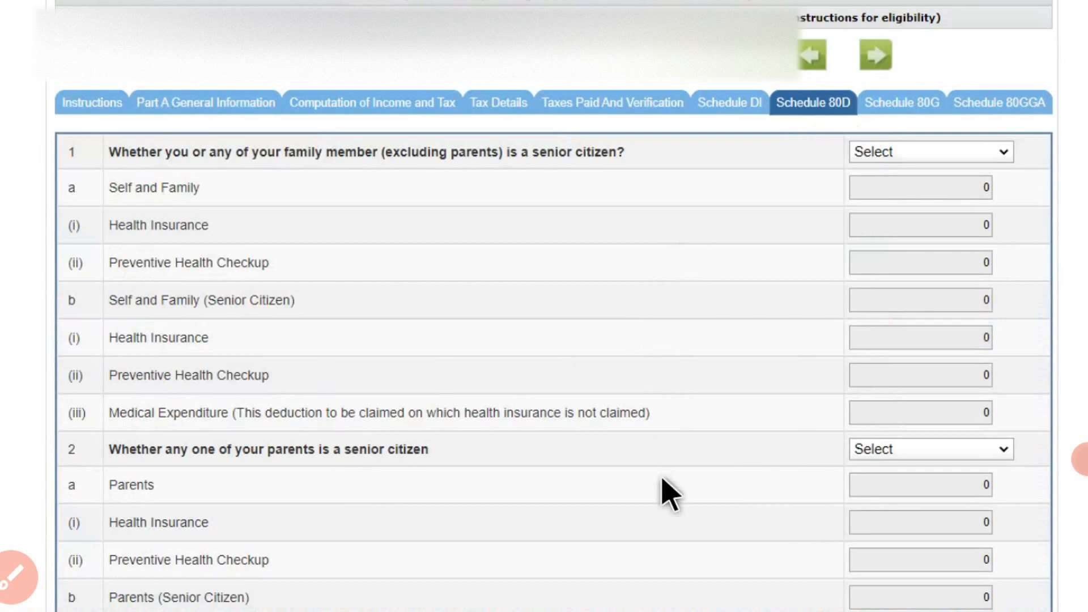
{"action": "left_click", "coordinate": [932, 107]}
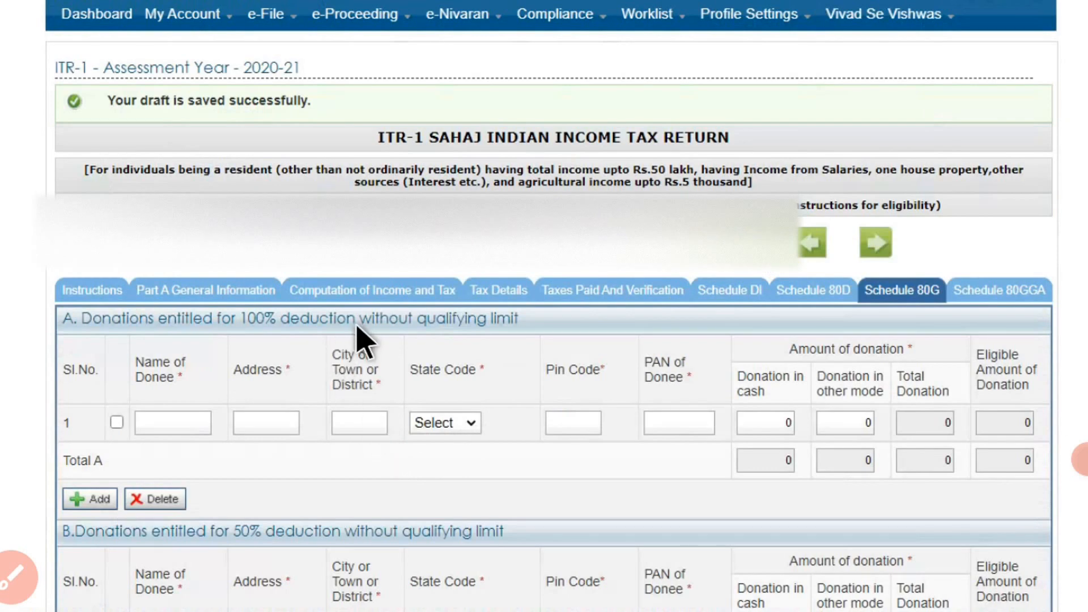
{"action": "scroll", "coordinate": [358, 340], "scroll_direction": "down", "scroll_amount": 3}
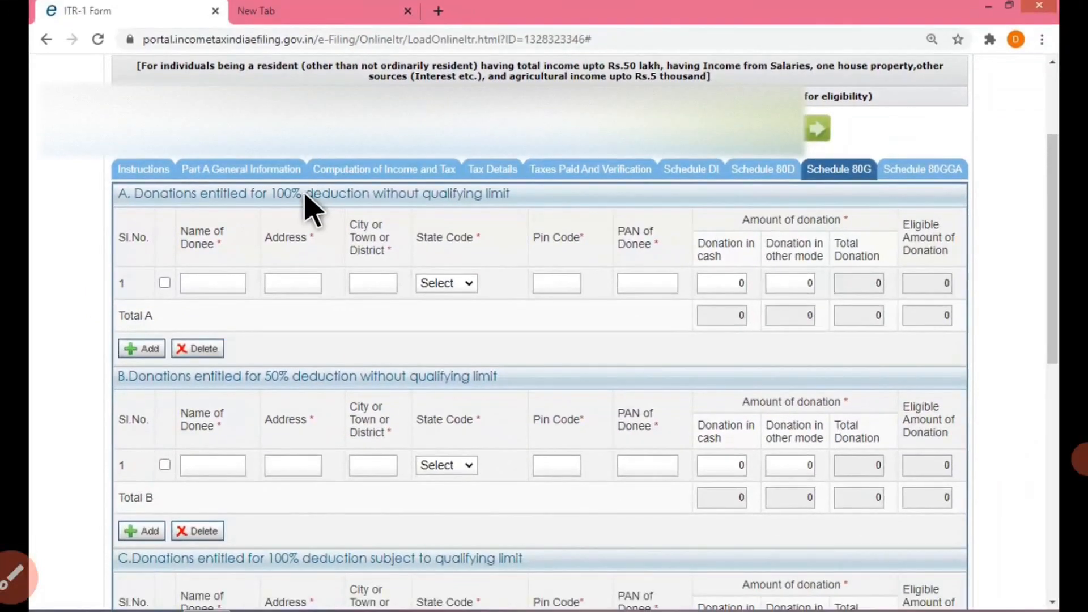
{"action": "left_click", "coordinate": [389, 173]}
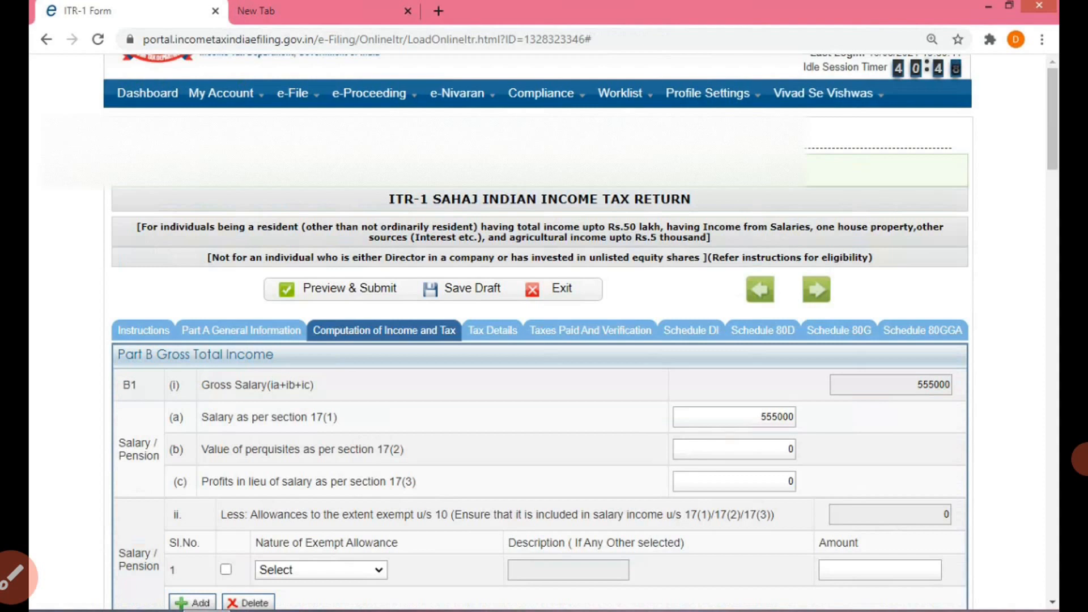
{"action": "left_click", "coordinate": [1081, 471]}
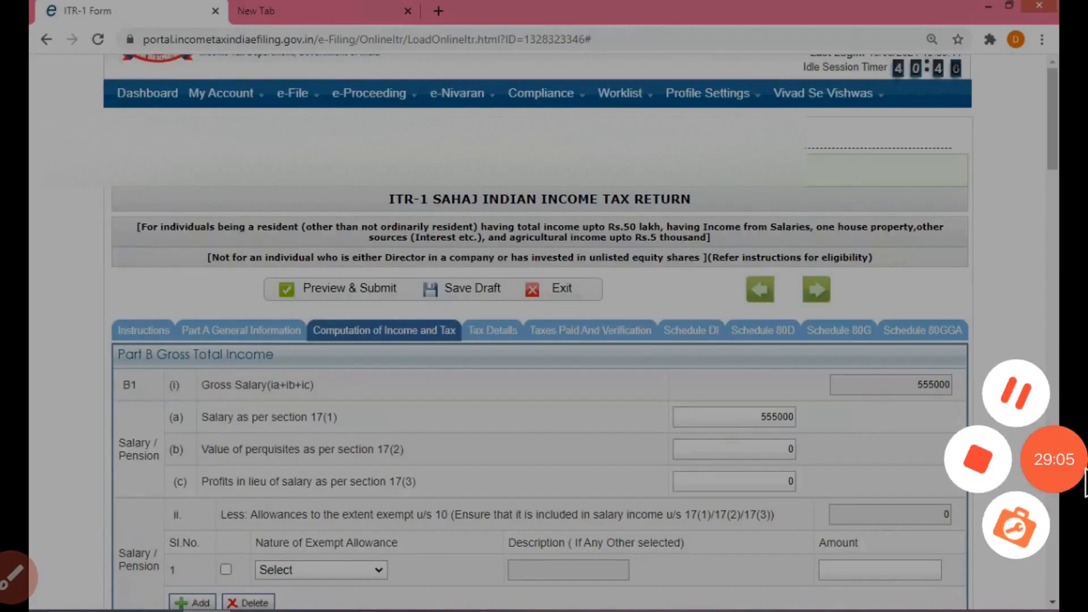